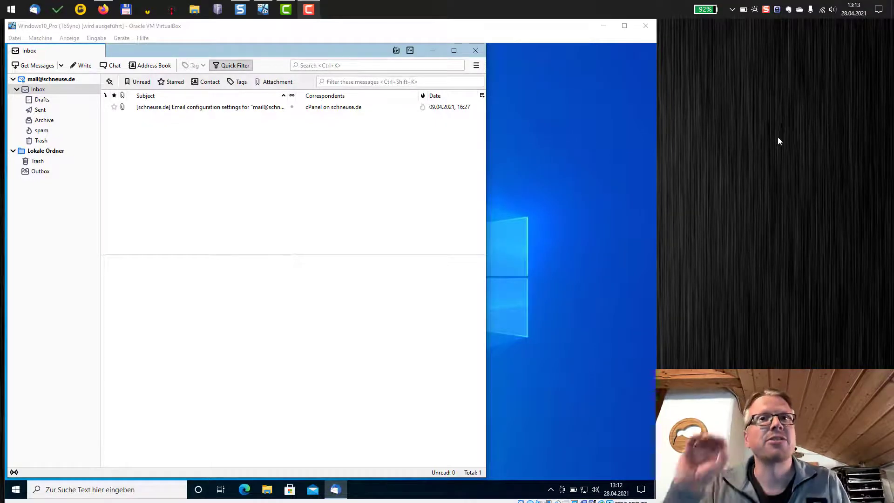
# Read through the blog's TbSync guide in the browser, then return to Thunderbird.
pyautogui.click(103, 9)
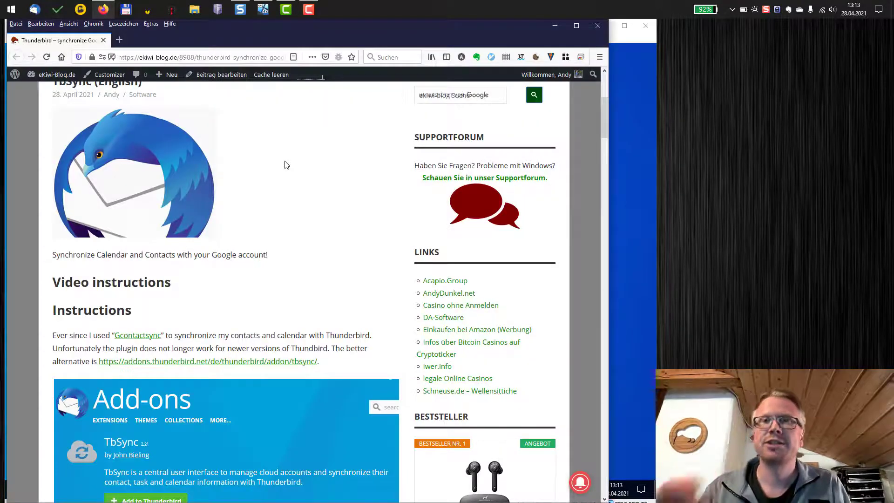
pyautogui.scroll(6, 322, 182)
pyautogui.scroll(-3, 333, 205)
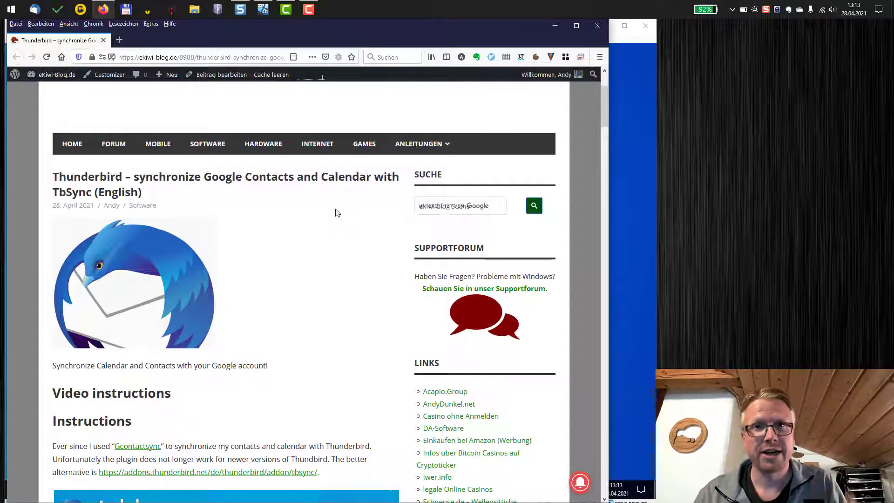
pyautogui.scroll(-6, 309, 238)
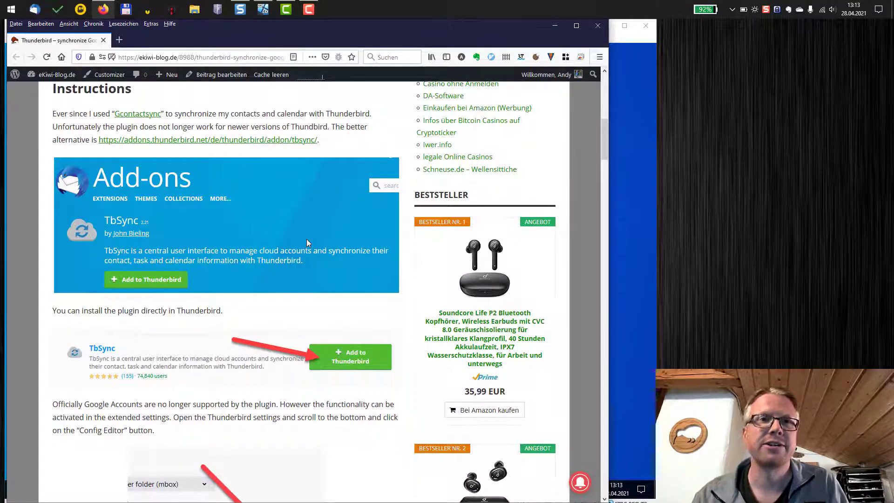
pyautogui.scroll(-9, 307, 265)
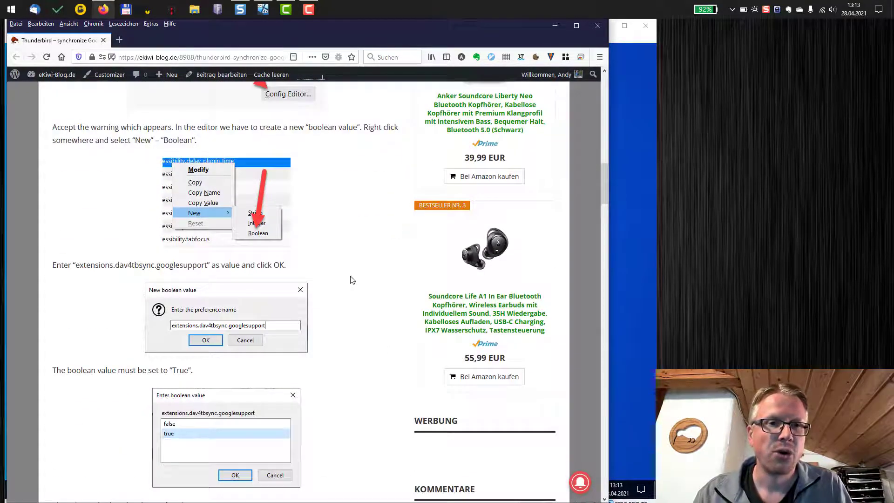
pyautogui.scroll(-2, 353, 280)
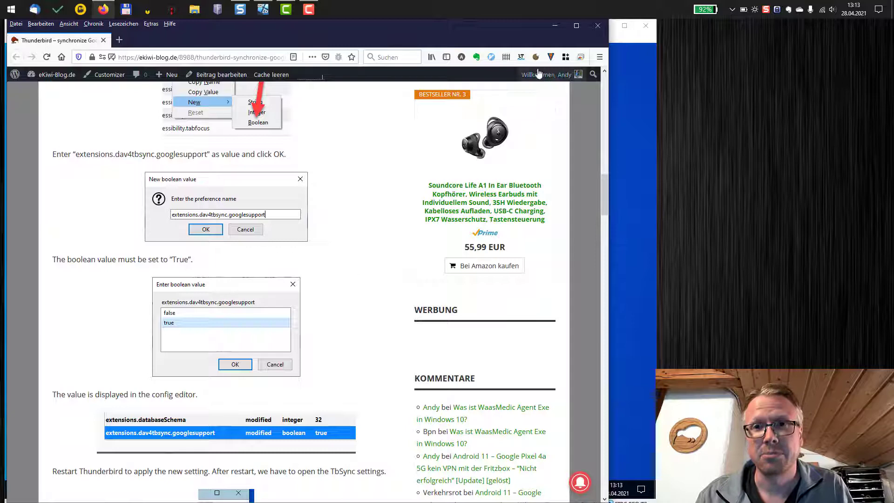
pyautogui.click(551, 25)
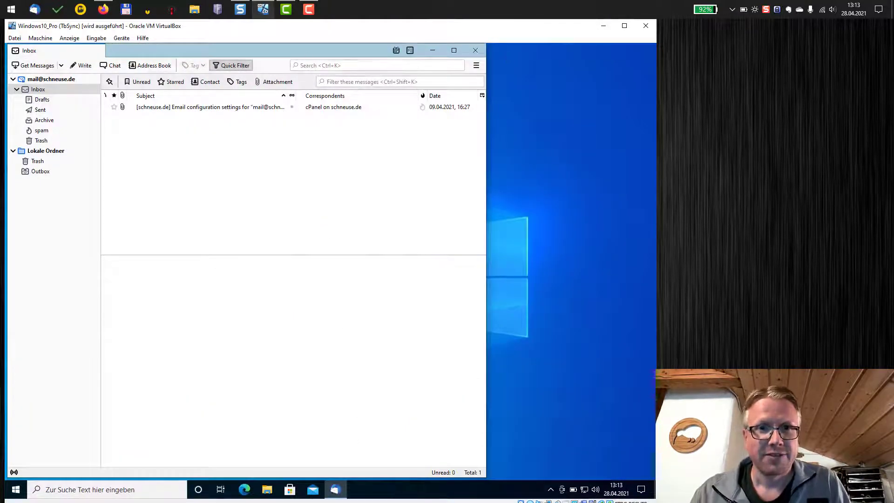
# Search the Add-ons Manager for 'tbsync'.
pyautogui.moveTo(337, 54); pyautogui.dragTo(339, 55)
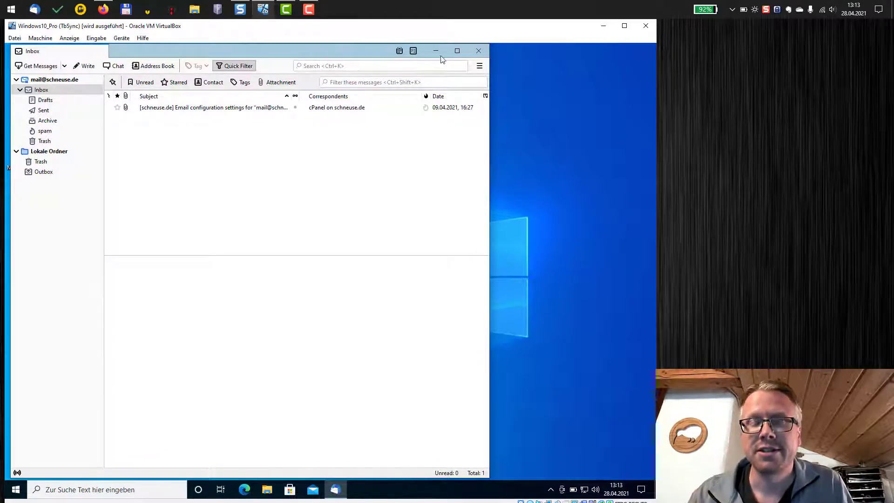
pyautogui.click(480, 68)
pyautogui.click(432, 181)
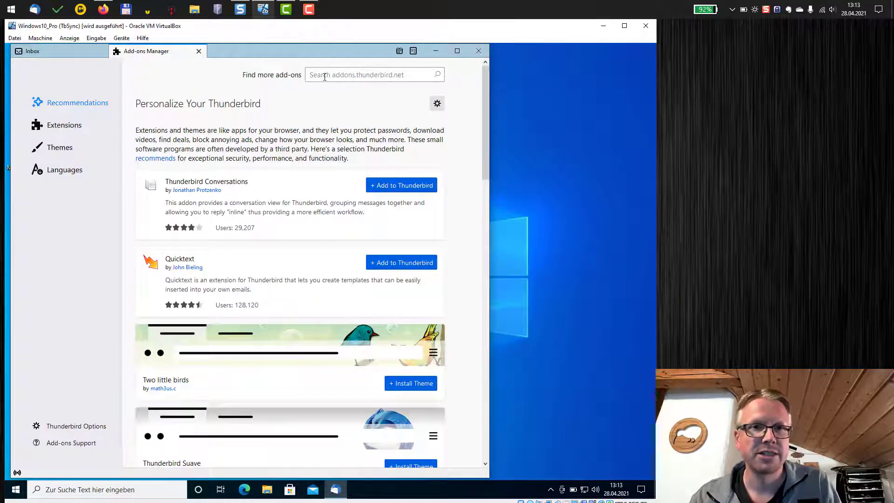
pyautogui.click(325, 77)
pyautogui.write('tbsy')
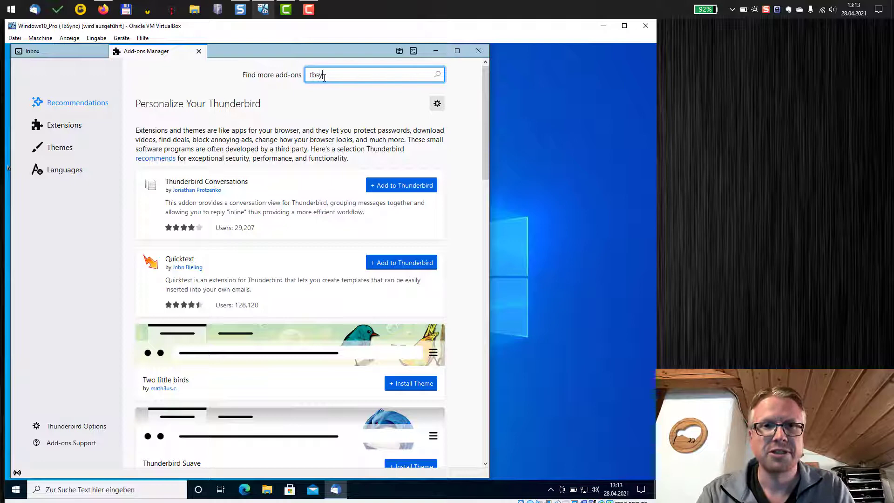
pyautogui.write('nc')
pyautogui.press('Return')
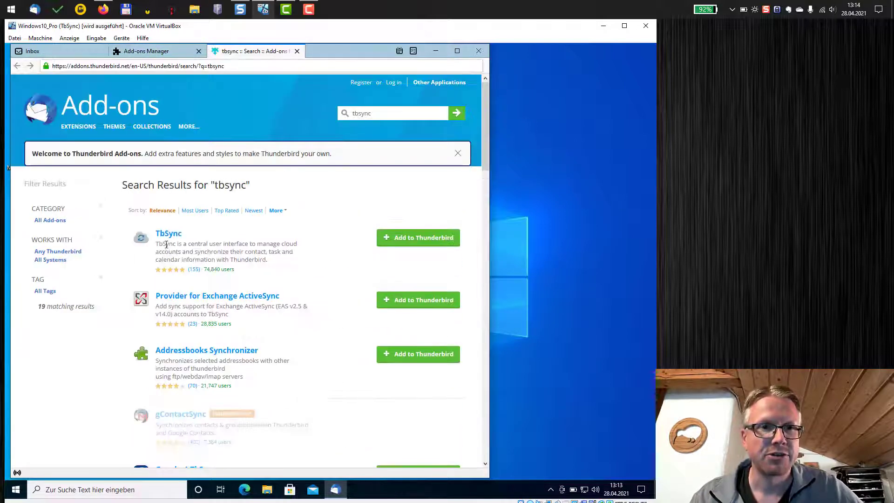
# Add TbSync to Thunderbird, approve its permissions, and close the search results.
pyautogui.click(419, 240)
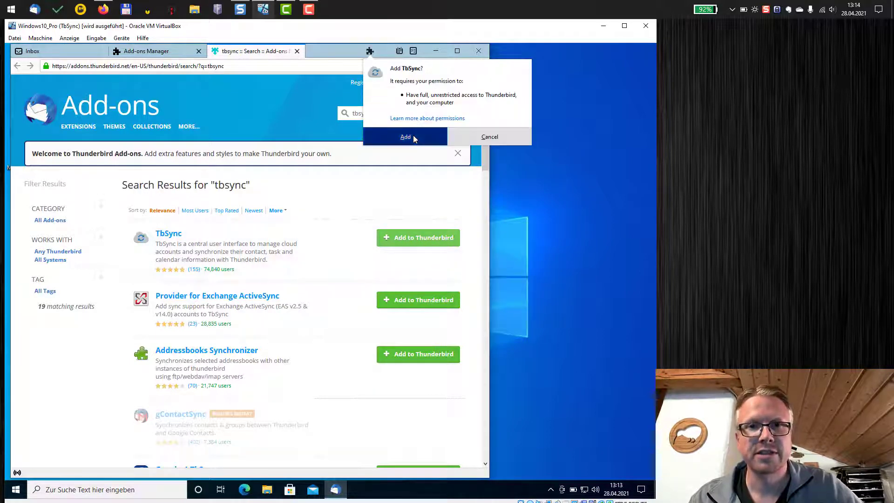
pyautogui.click(413, 135)
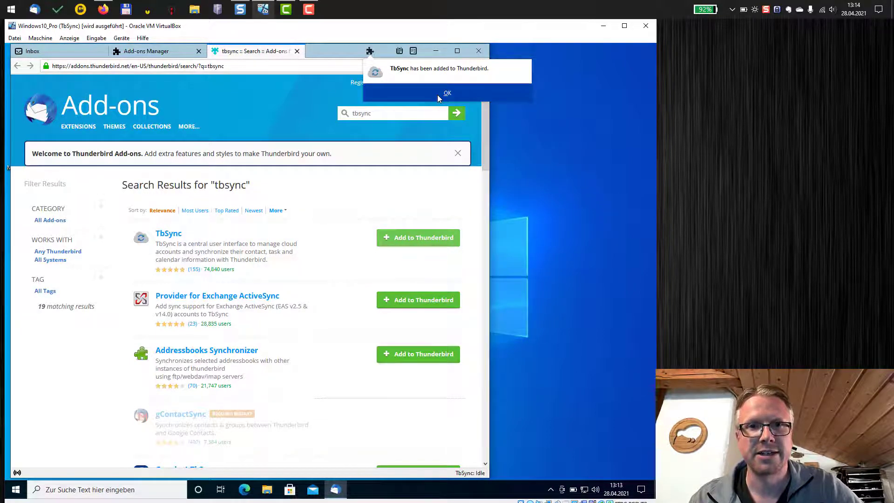
pyautogui.click(437, 94)
pyautogui.click(298, 50)
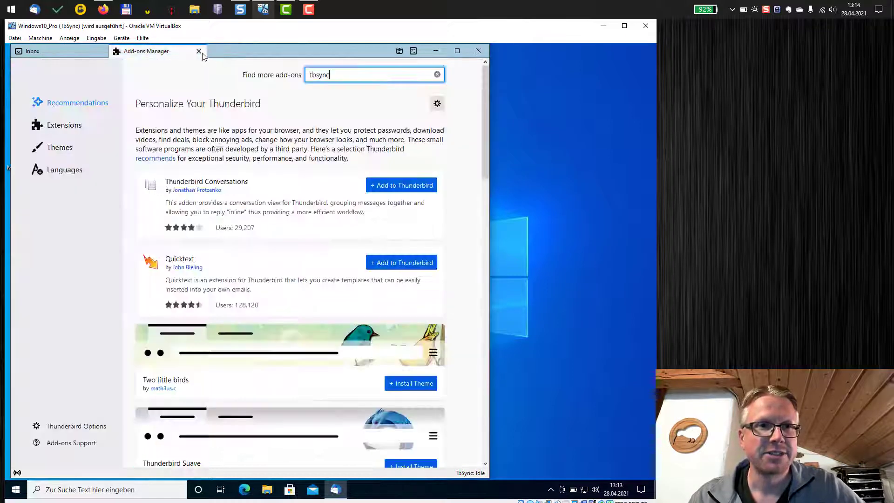
# Close the Add-ons Manager, launch the TbSync account manager, and expand its Account actions menu.
pyautogui.click(199, 51)
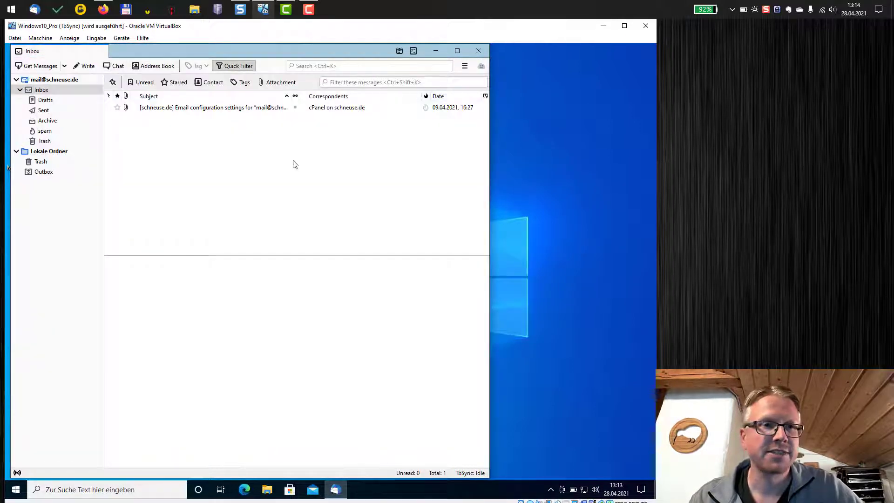
pyautogui.click(482, 66)
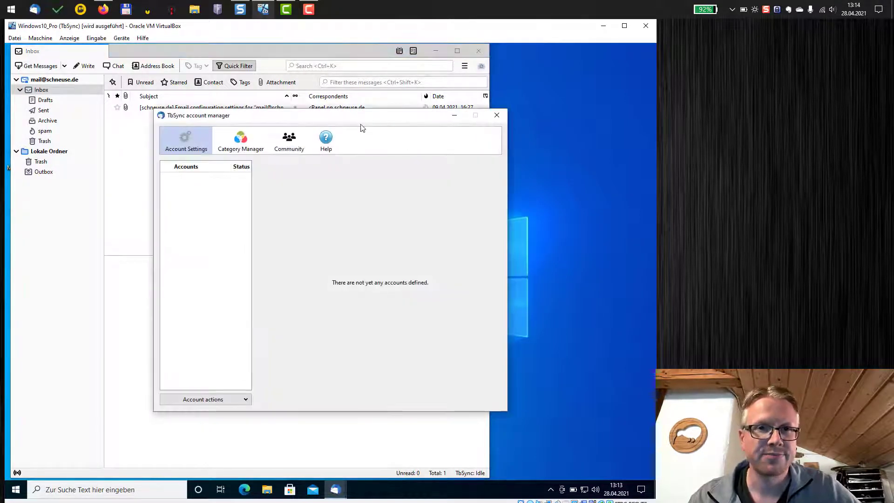
pyautogui.moveTo(354, 114); pyautogui.dragTo(344, 78)
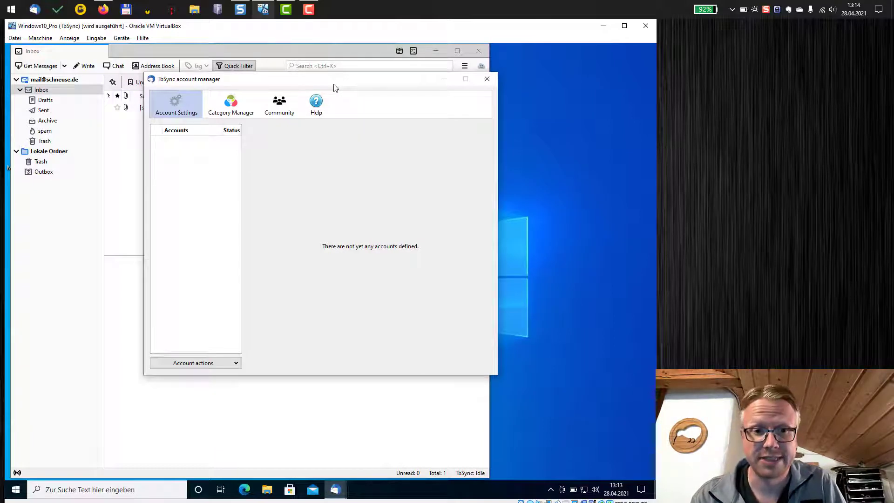
pyautogui.click(227, 365)
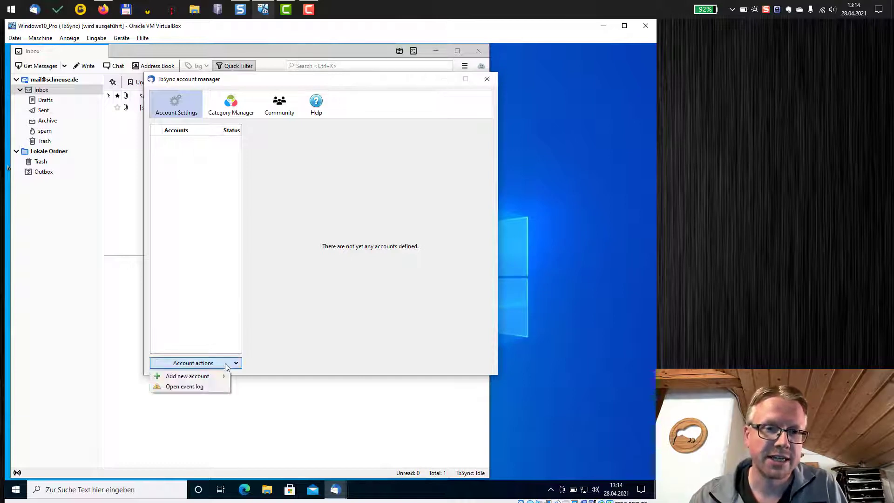
pyautogui.moveTo(223, 380)
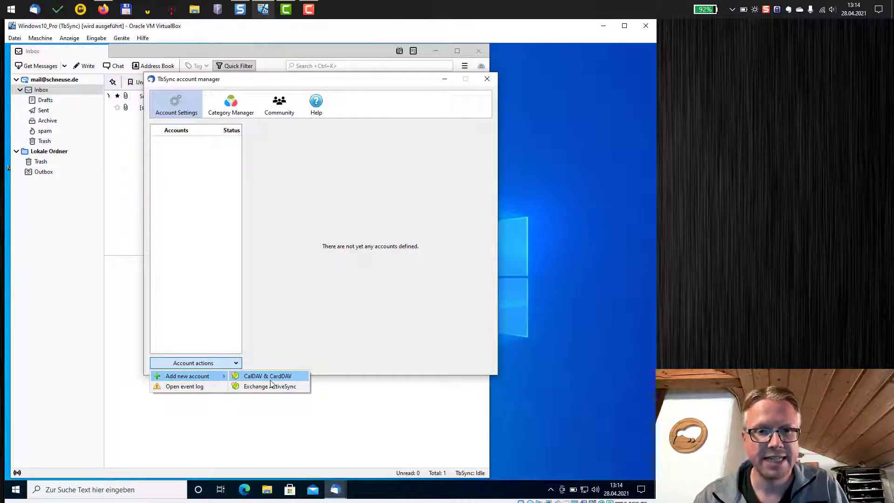
# Install the missing Provider for CalDAV & CardDAV via the dav-4-tbsync link, then reopen TbSync from the Inbox.
pyautogui.click(297, 379)
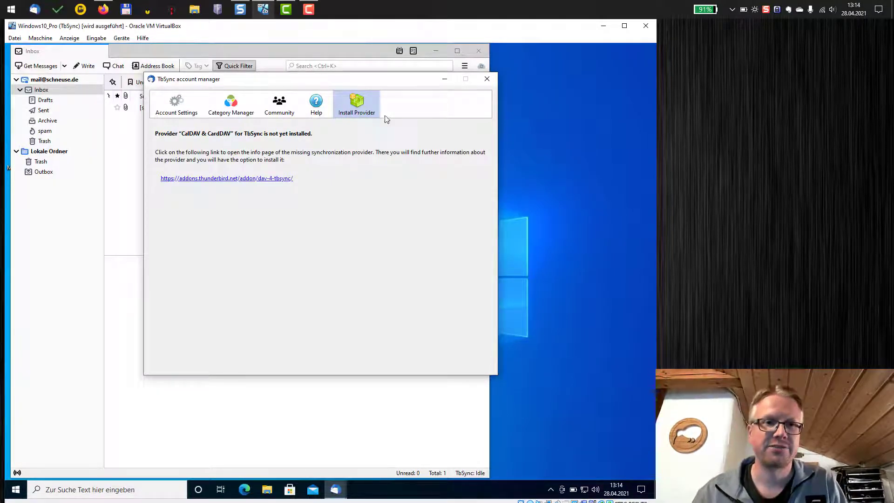
pyautogui.click(265, 181)
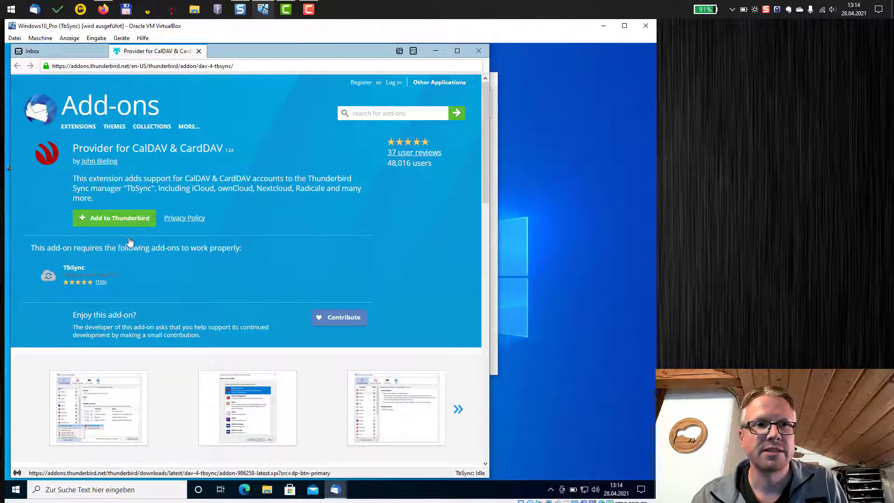
pyautogui.click(123, 225)
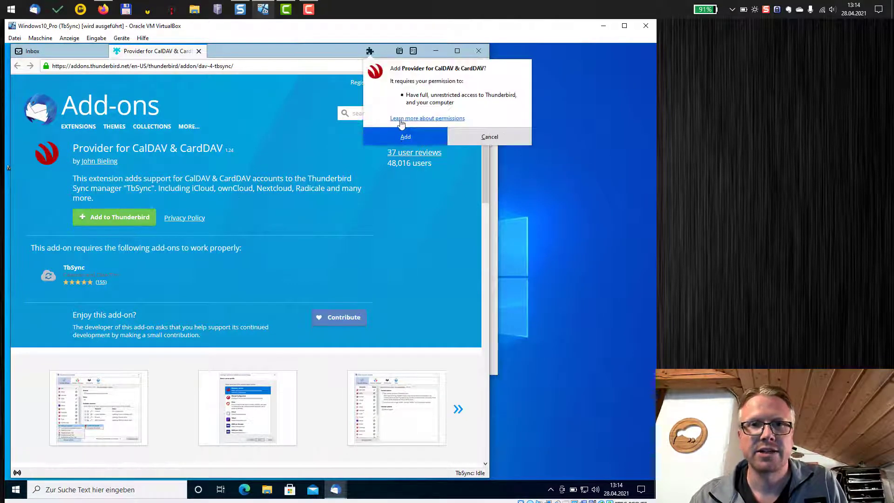
pyautogui.click(406, 136)
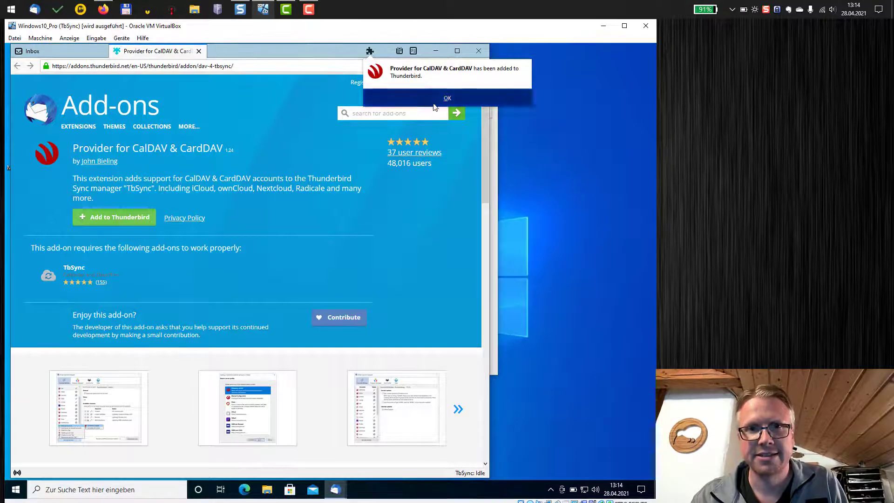
pyautogui.click(447, 98)
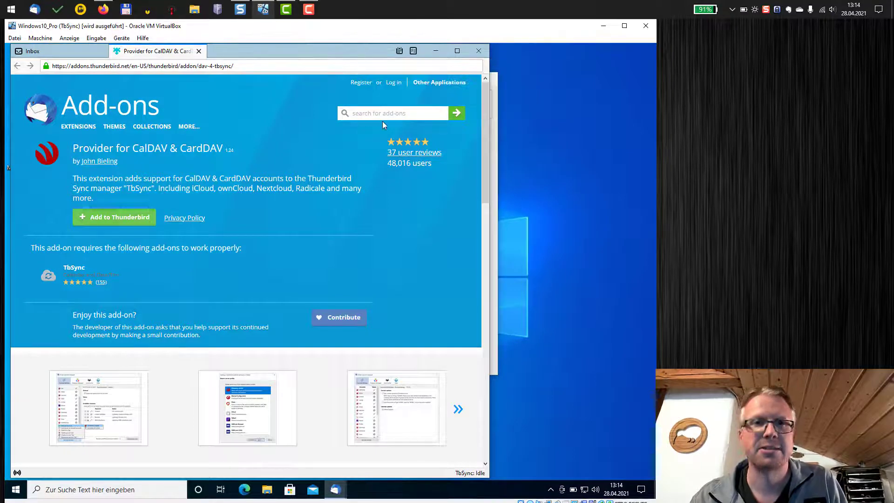
pyautogui.click(46, 53)
pyautogui.click(482, 67)
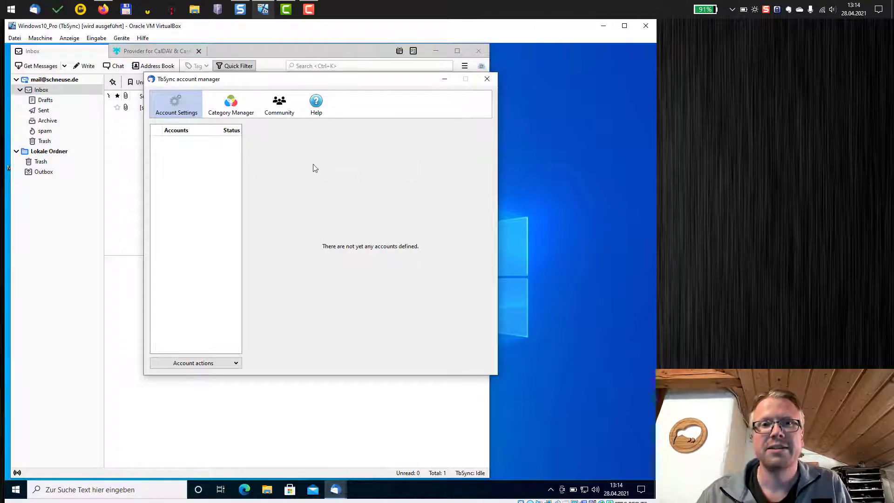
# Start a new CalDAV & CardDAV account and scroll the server profile list looking for Google.
pyautogui.click(223, 367)
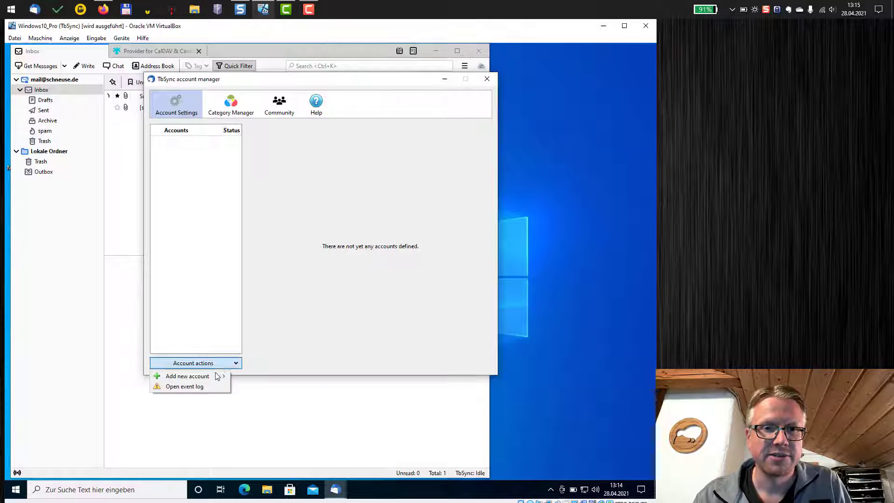
pyautogui.moveTo(210, 378)
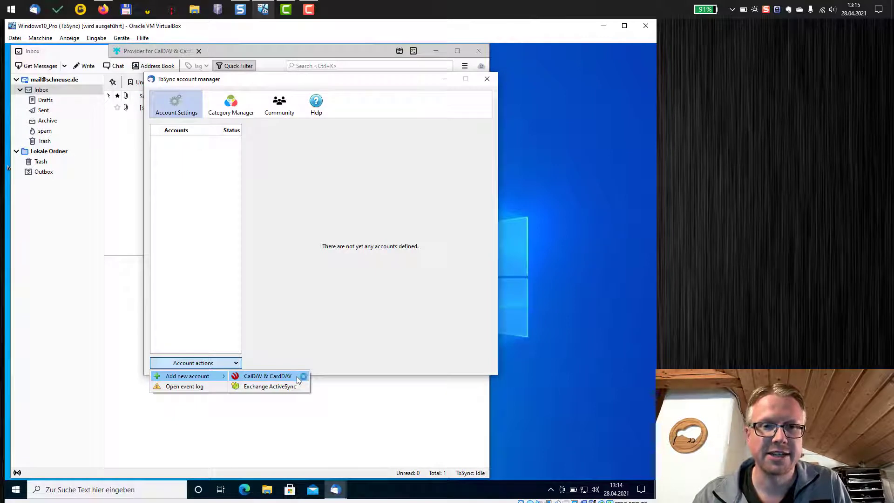
pyautogui.click(253, 377)
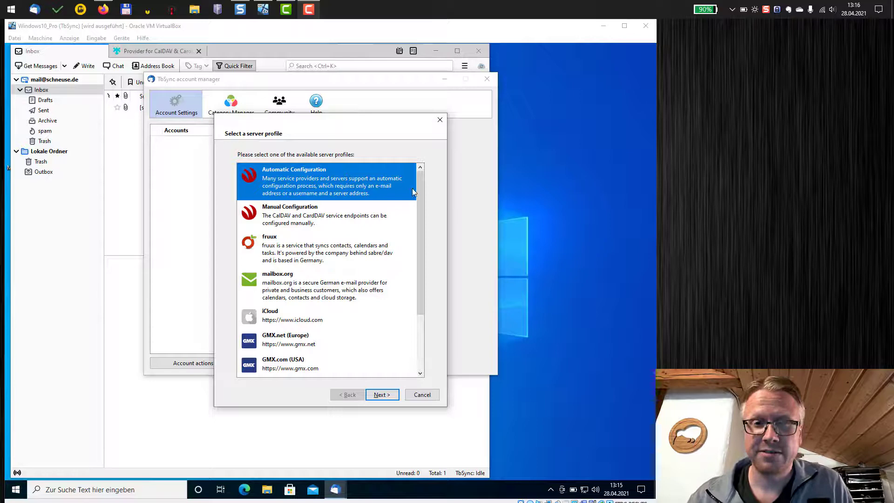
pyautogui.moveTo(420, 192); pyautogui.dragTo(428, 305)
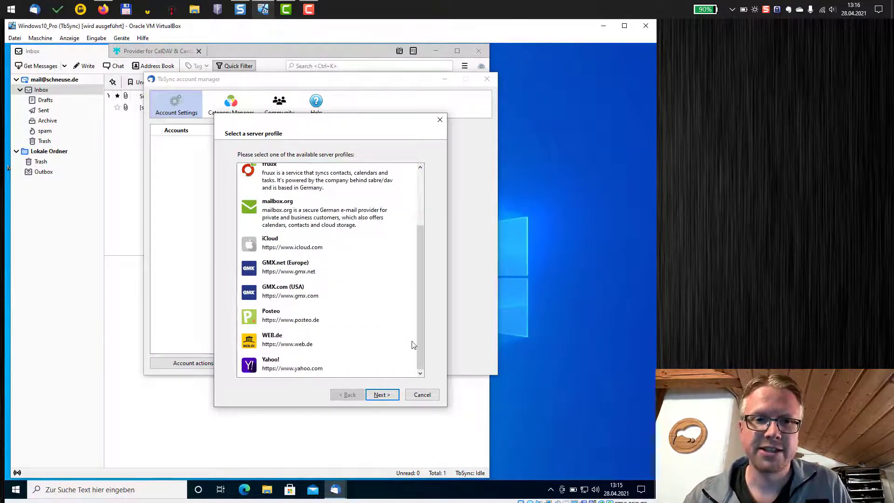
pyautogui.moveTo(419, 317); pyautogui.dragTo(414, 212)
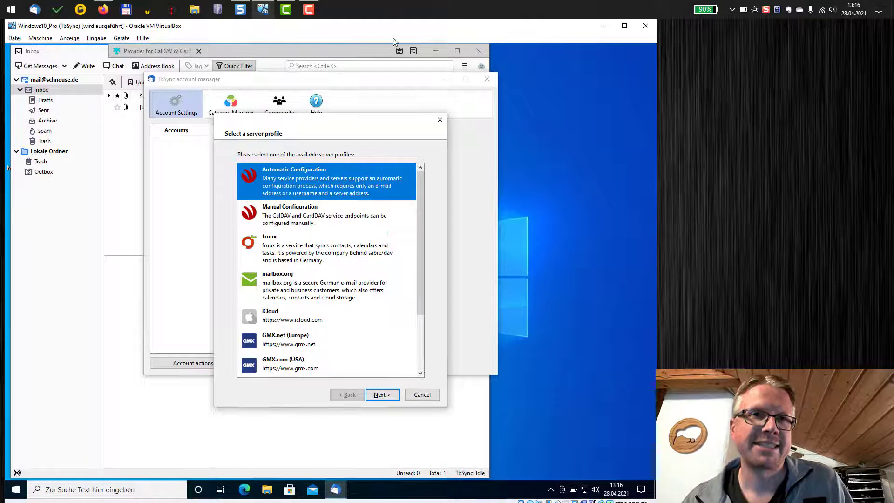
# Close TbSync and reach the Config Editor through Options, accepting the risk warning.
pyautogui.click(423, 395)
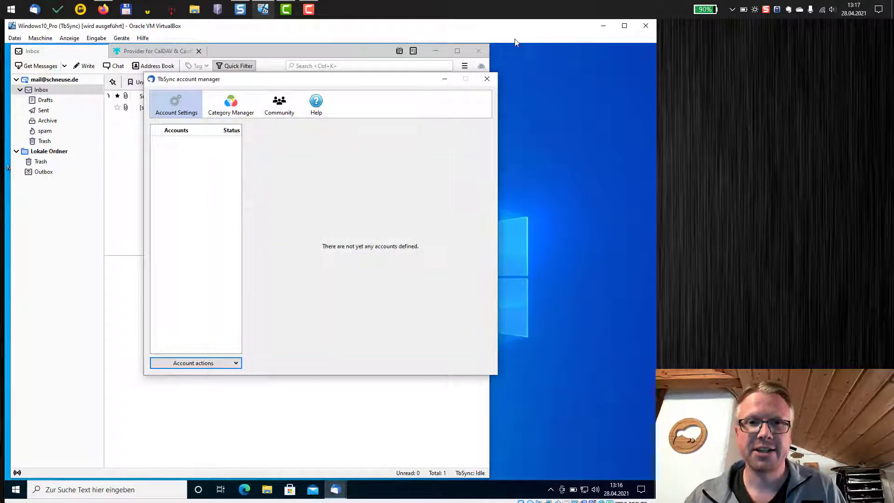
pyautogui.click(487, 79)
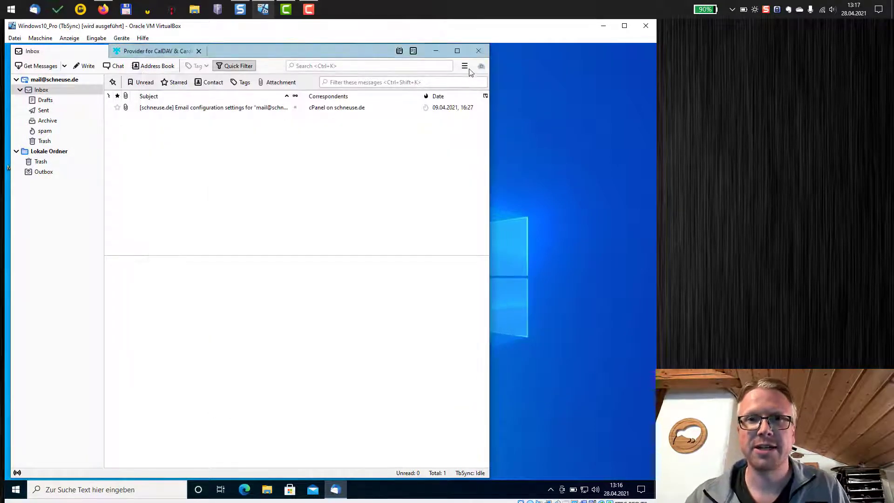
pyautogui.click(465, 65)
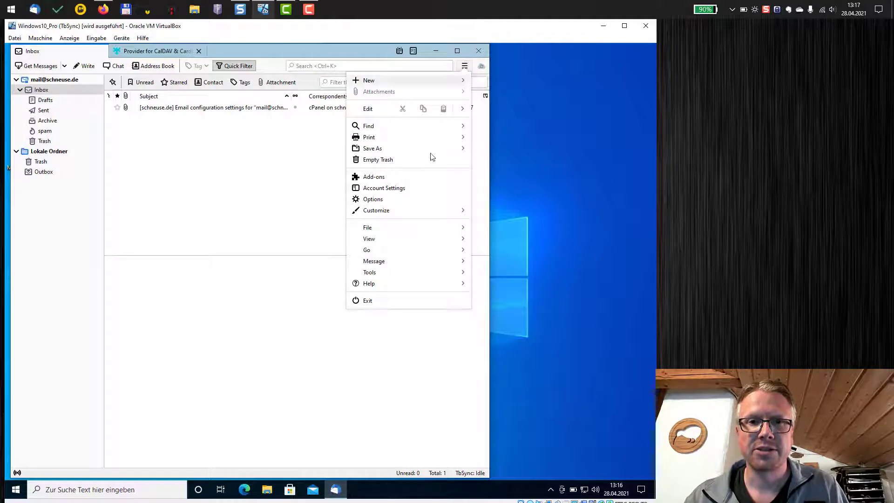
pyautogui.click(412, 200)
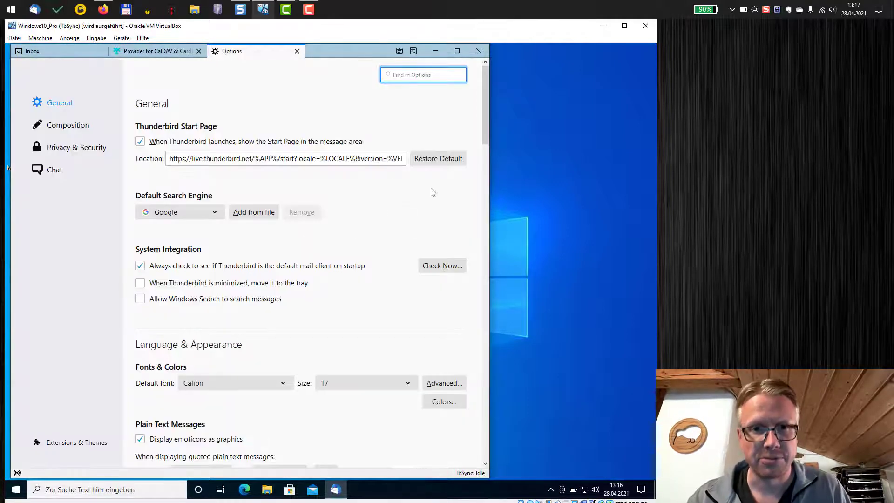
pyautogui.moveTo(485, 86); pyautogui.dragTo(484, 409)
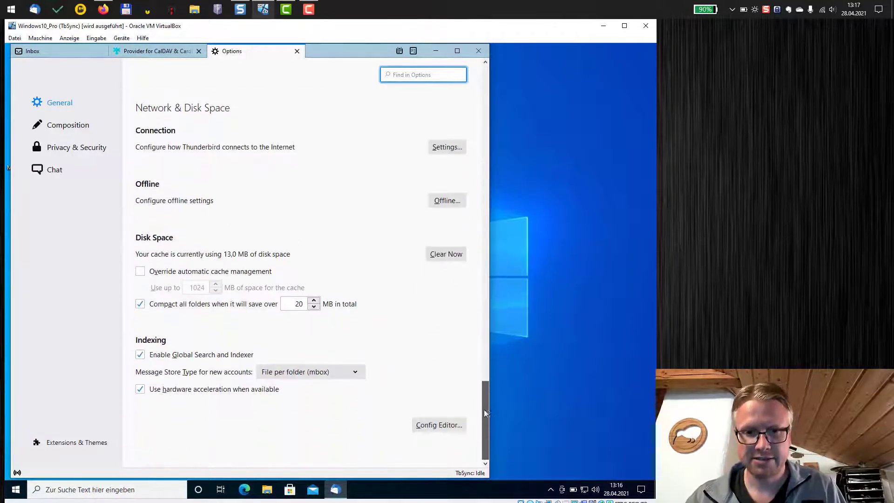
pyautogui.click(444, 424)
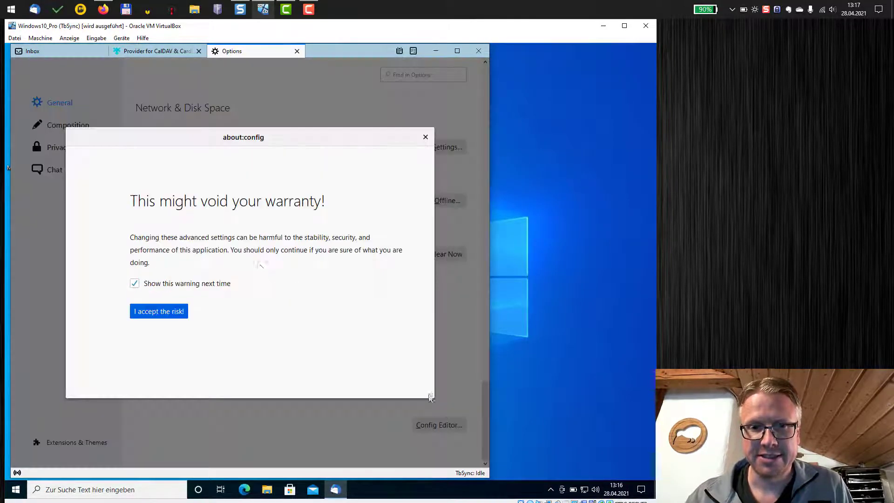
pyautogui.click(164, 311)
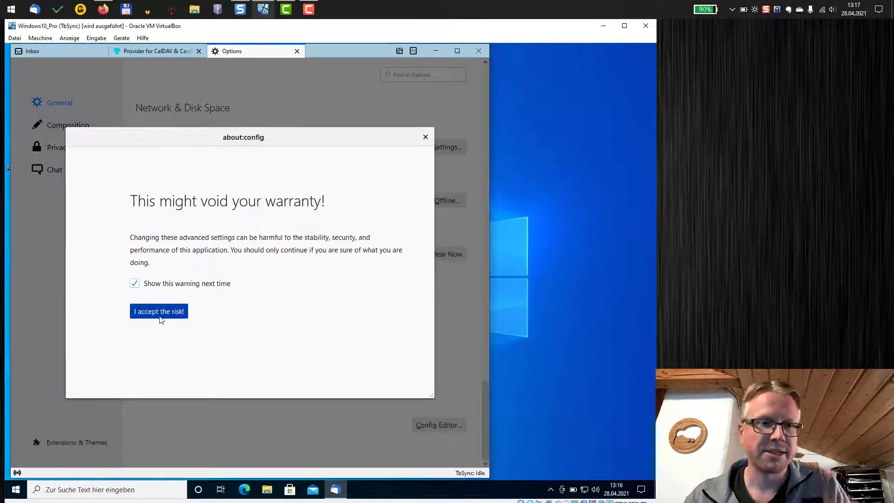
pyautogui.click(156, 315)
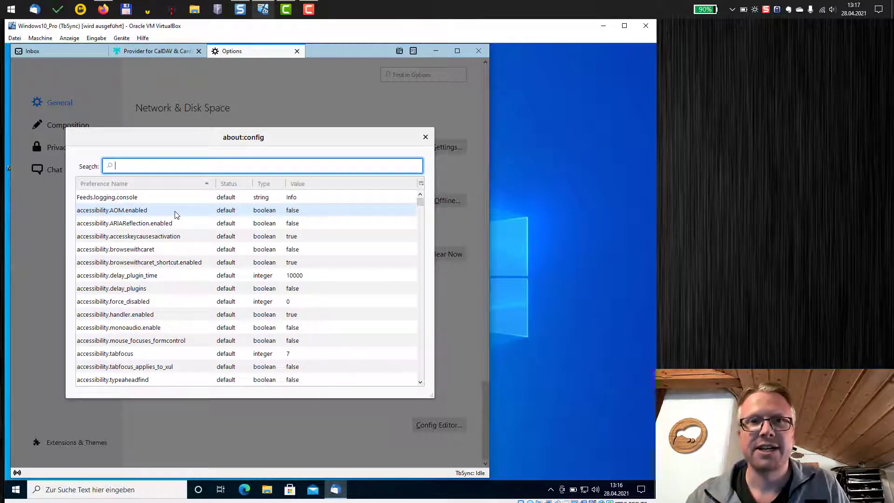
# Scroll the eKiwi blog to the Config Editor steps and select 'extensions.dav4tbsync.googlesupport'.
pyautogui.click(107, 14)
pyautogui.scroll(-5, 347, 269)
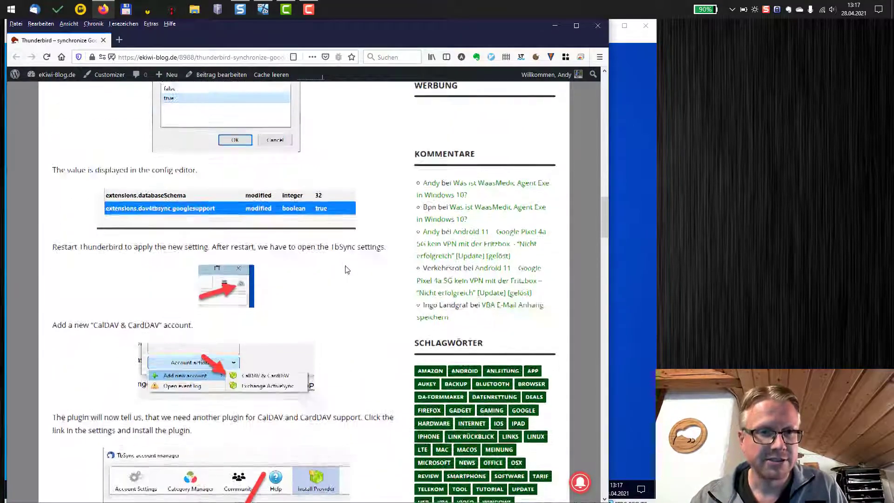
pyautogui.scroll(-8, 347, 269)
pyautogui.scroll(18, 344, 265)
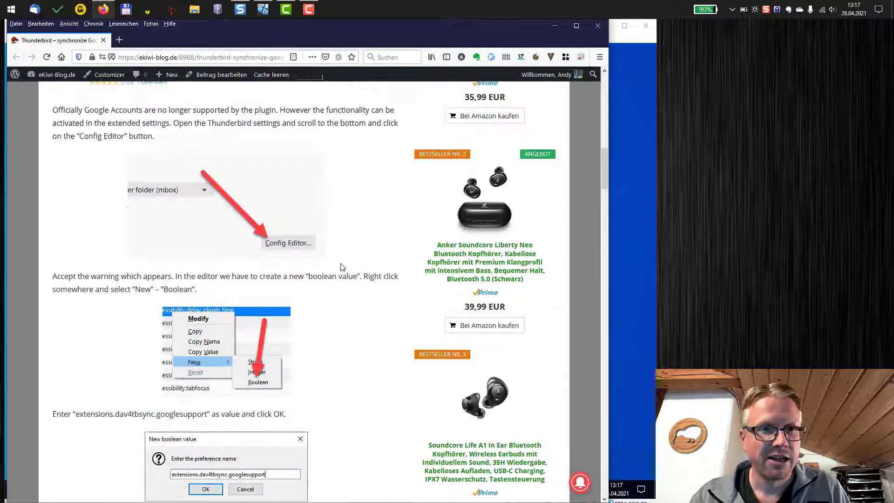
pyautogui.scroll(3, 340, 263)
pyautogui.scroll(-16, 340, 266)
pyautogui.scroll(7, 338, 273)
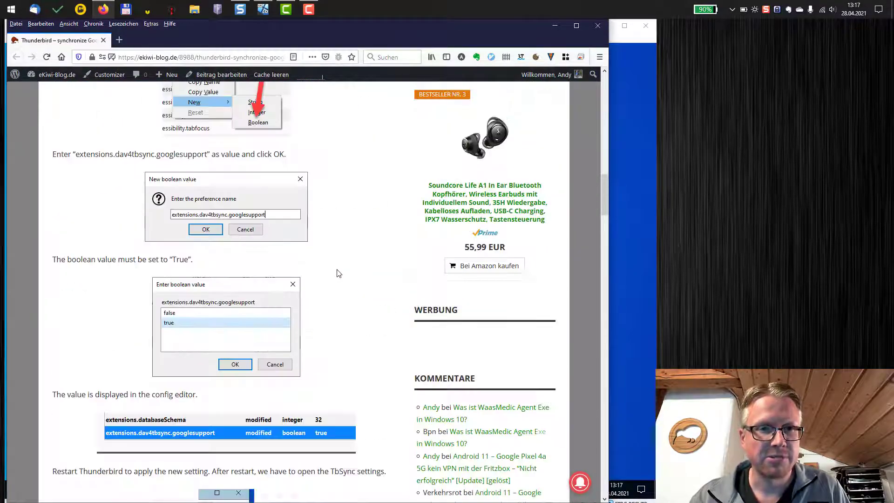
pyautogui.moveTo(74, 156); pyautogui.dragTo(209, 158)
pyautogui.hotkey('ctrl', 'c')
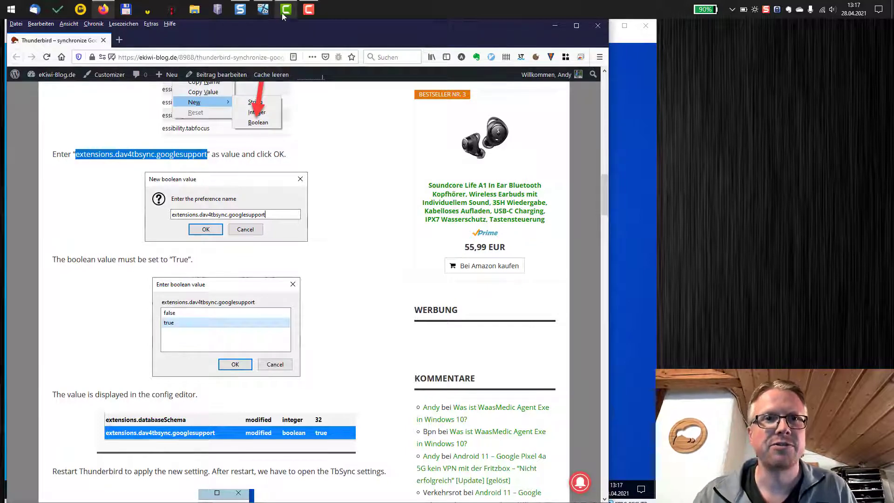
# Create the boolean extensions.dav4tbsync.googlesupport in about:config by pasting its name, and set it to true.
pyautogui.click(262, 10)
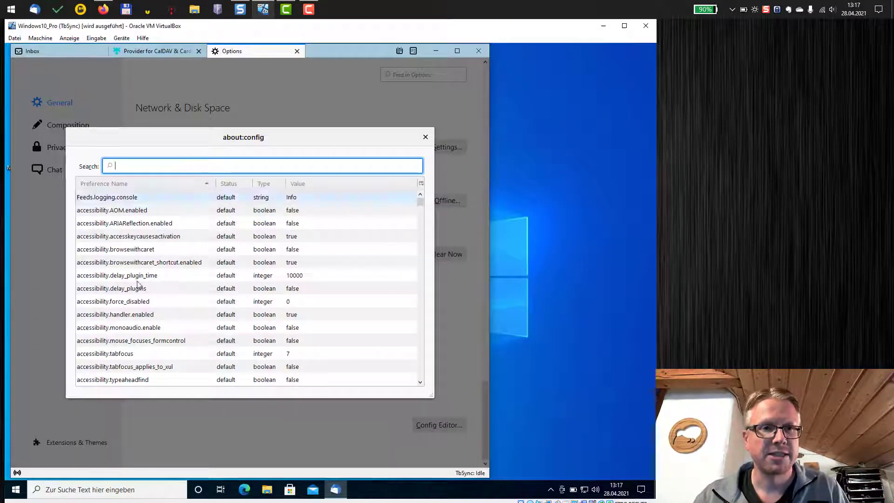
pyautogui.rightClick(132, 275)
pyautogui.moveTo(181, 327)
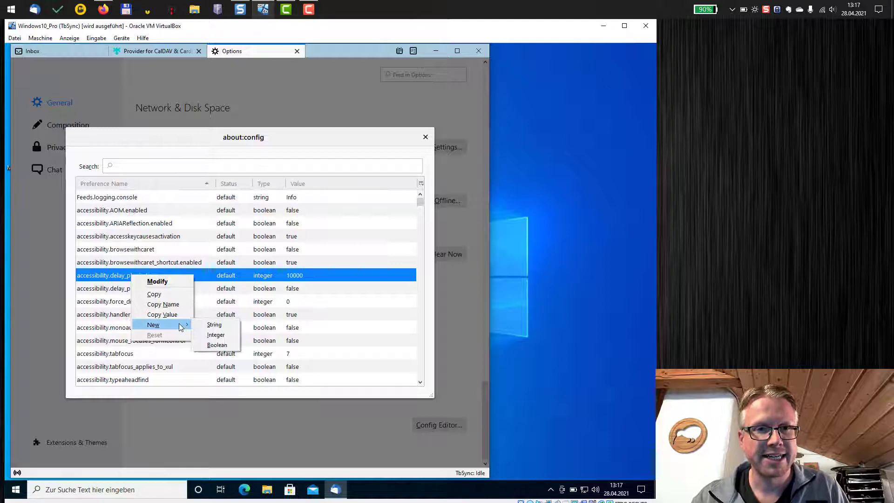
pyautogui.click(225, 347)
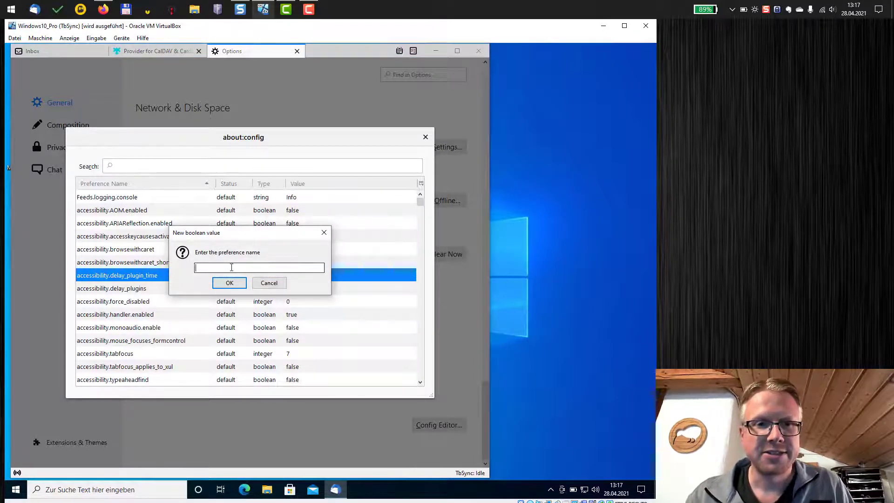
pyautogui.hotkey('ctrl', 'v')
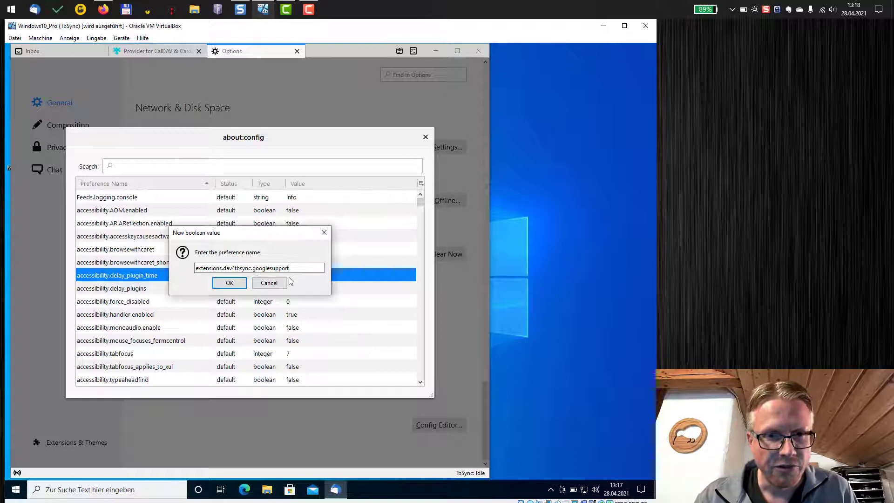
pyautogui.click(230, 283)
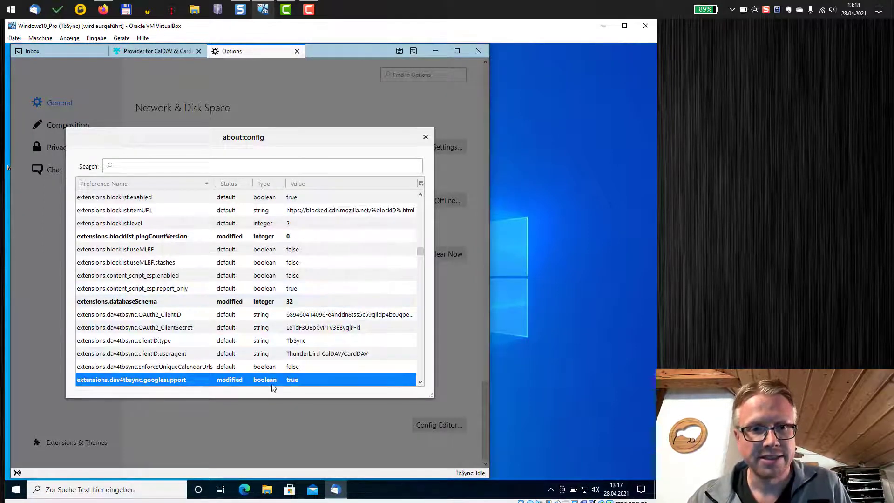
pyautogui.scroll(-1, 298, 368)
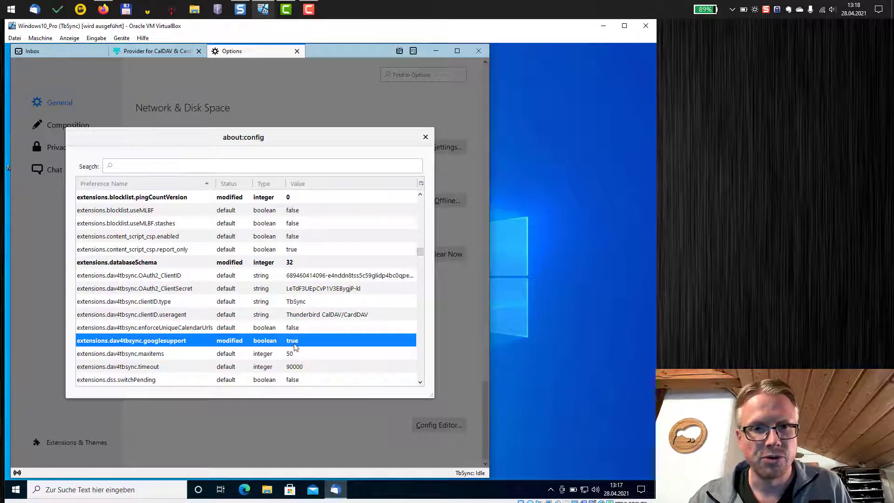
pyautogui.doubleClick(295, 344)
pyautogui.doubleClick(298, 346)
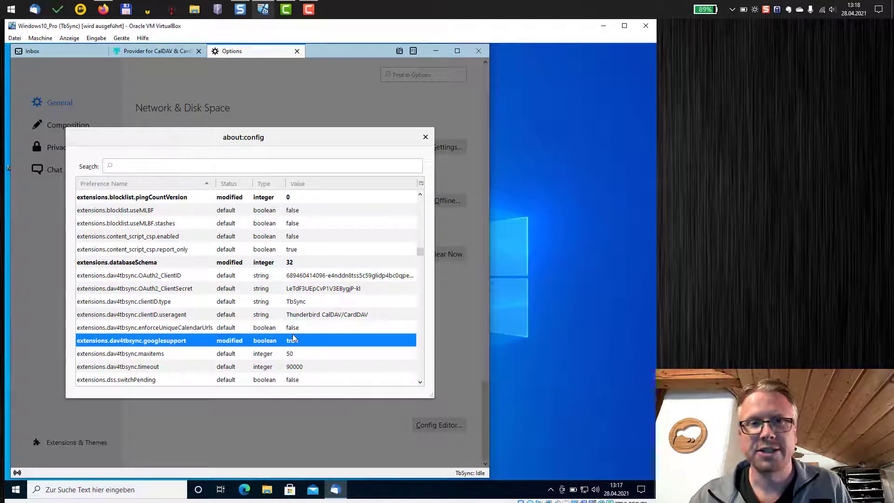
# Close the config editor and restart Thunderbird so the new preference applies.
pyautogui.click(425, 138)
pyautogui.click(479, 53)
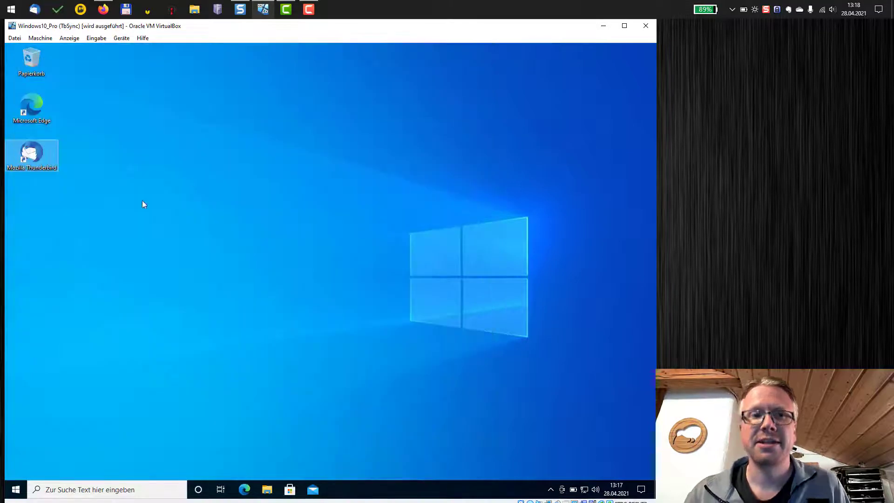
pyautogui.doubleClick(30, 152)
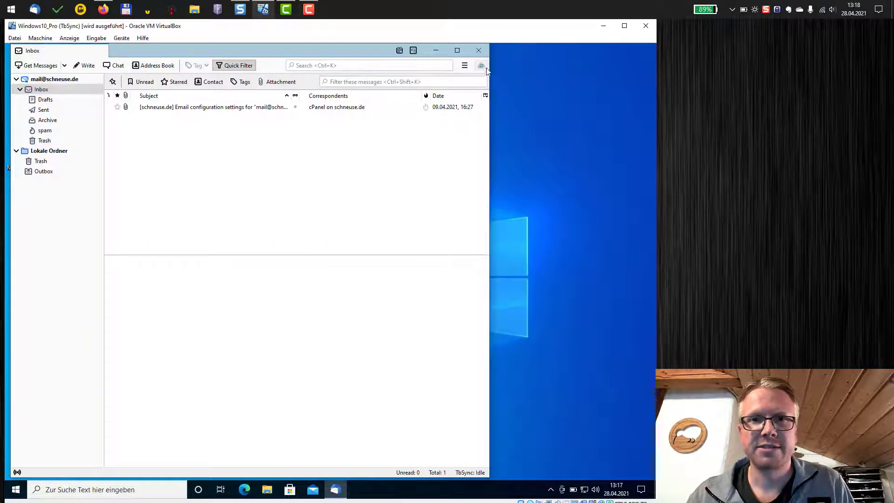
# In TbSync, add a new CalDAV & CardDAV account and pick the Google server profile.
pyautogui.click(481, 65)
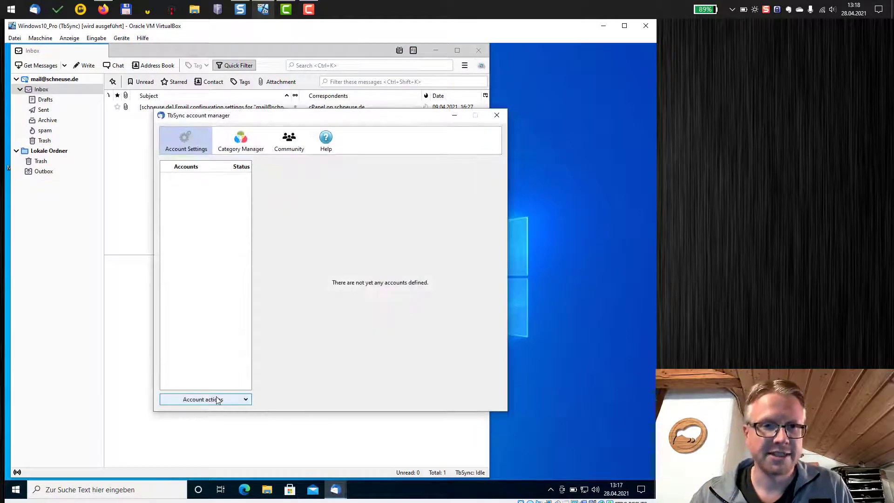
pyautogui.click(220, 400)
pyautogui.moveTo(219, 412)
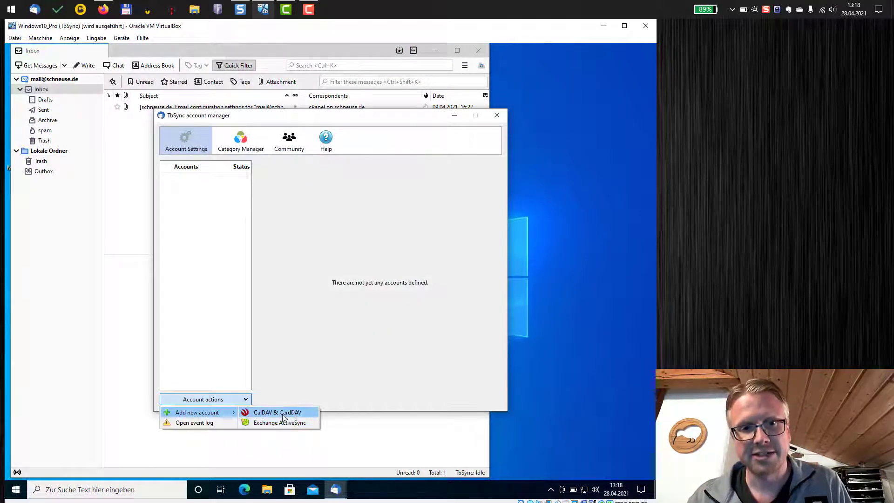
pyautogui.click(284, 413)
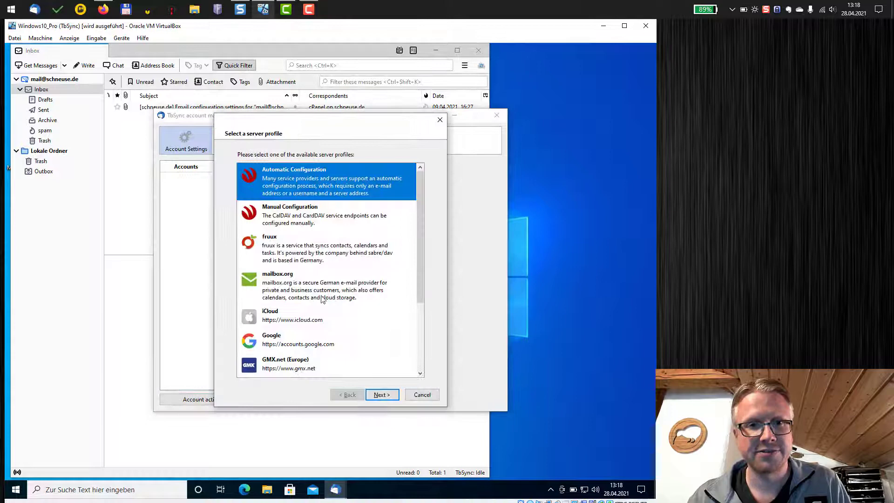
pyautogui.click(308, 340)
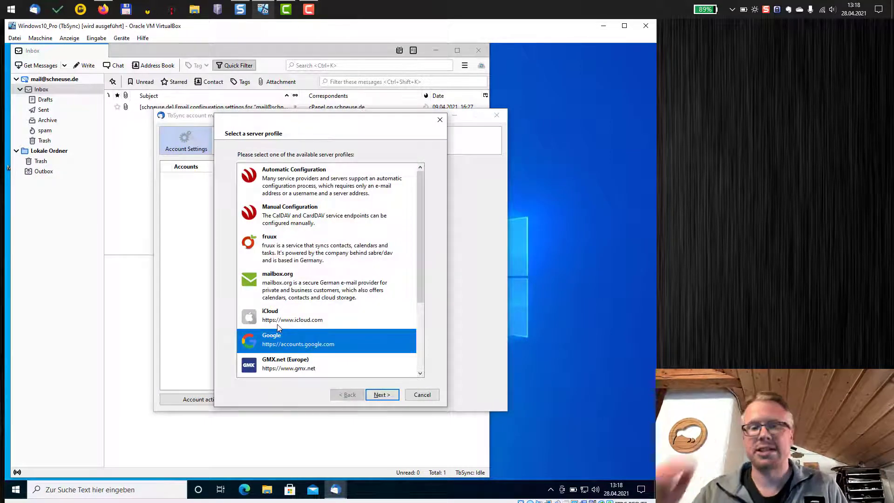
# Sign in to Google with phone approval, allow provider access (Zulassen), and finish creating the account.
pyautogui.click(381, 395)
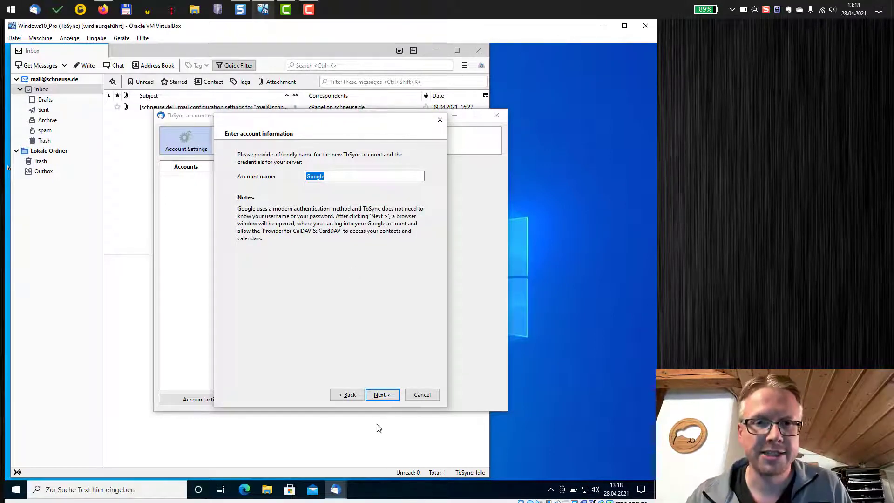
pyautogui.click(382, 395)
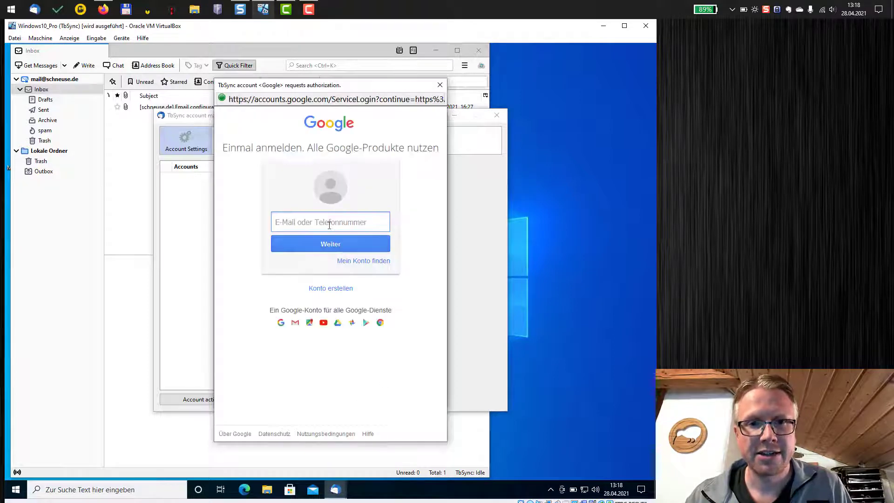
pyautogui.click(786, 206)
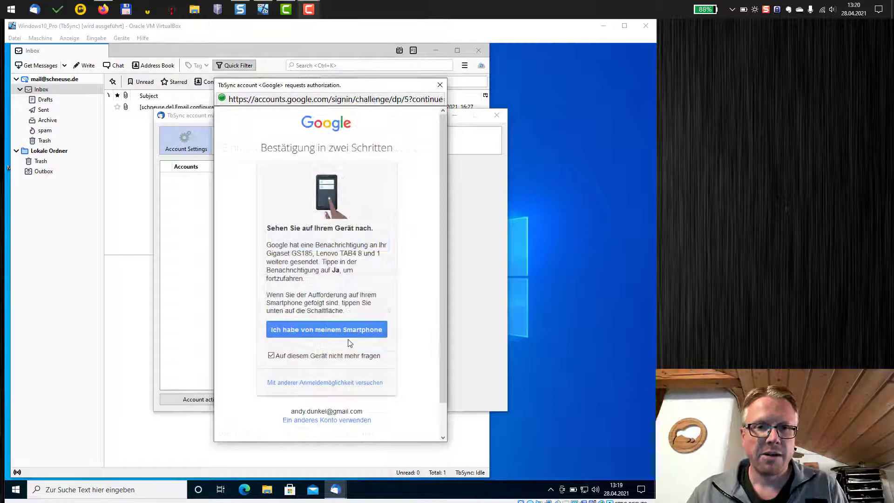
pyautogui.click(346, 328)
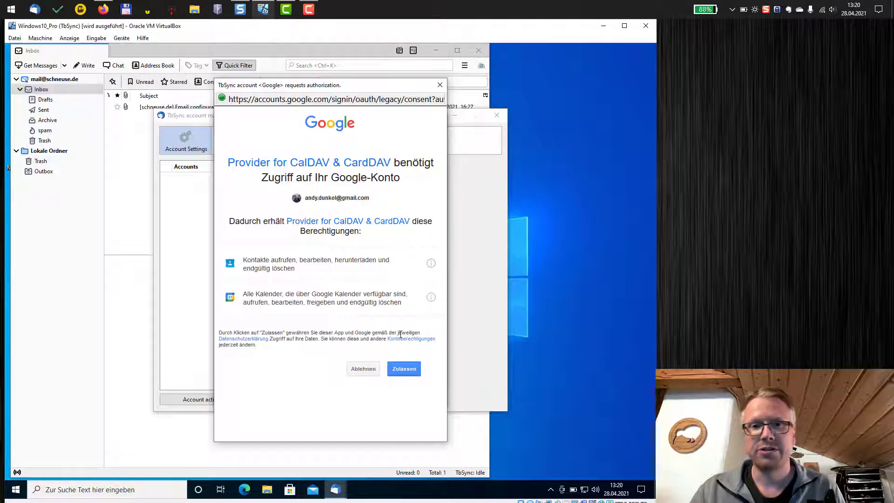
pyautogui.click(404, 369)
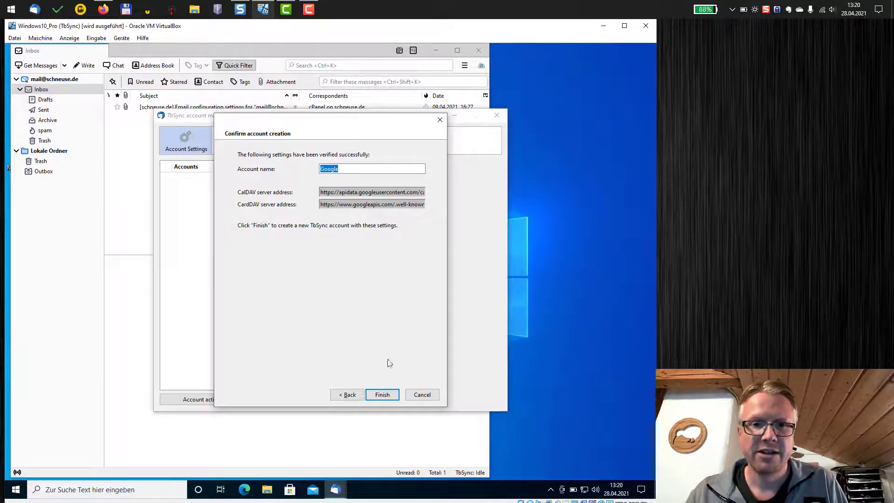
pyautogui.click(383, 395)
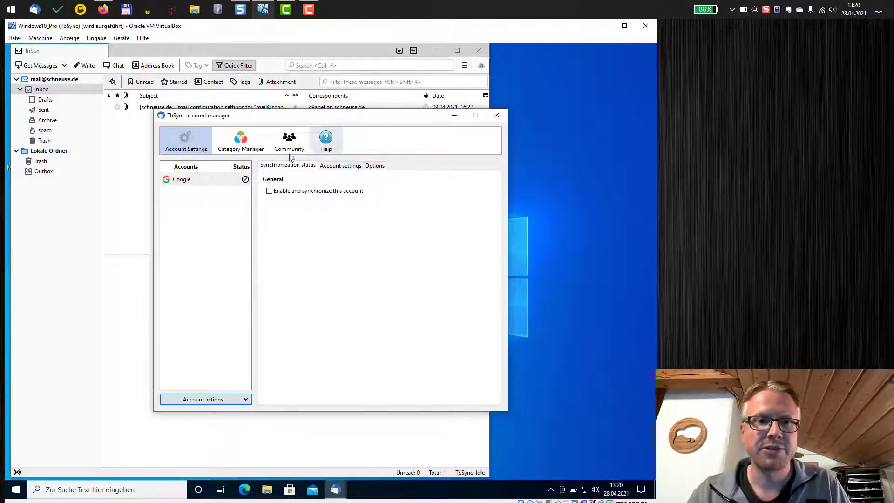
# Enable the Google account, select Address Book with full write access and the calendar, and synchronize.
pyautogui.click(284, 192)
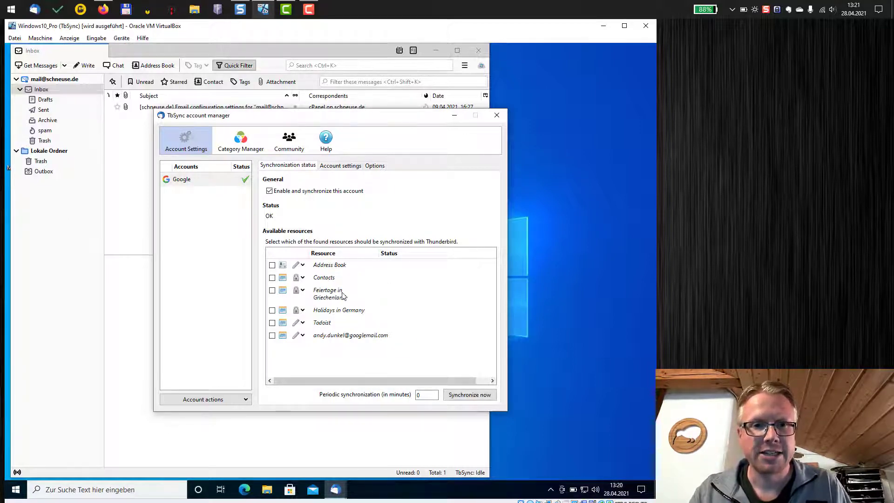
pyautogui.click(273, 265)
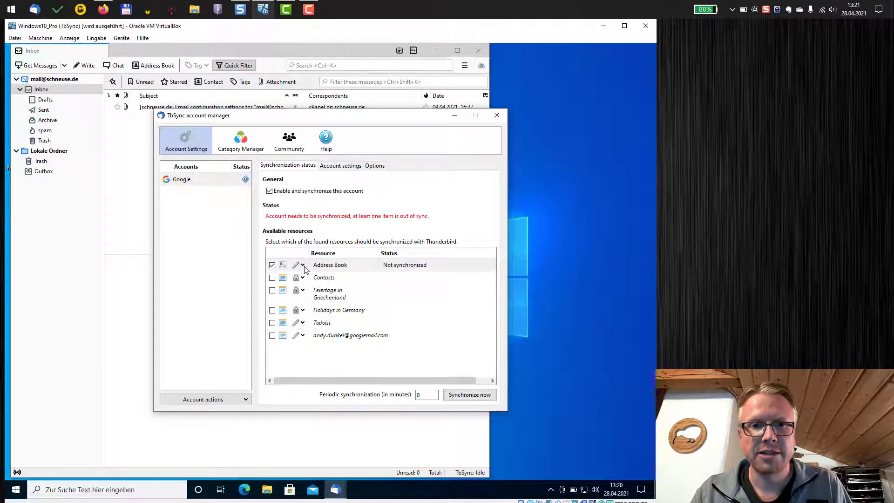
pyautogui.click(303, 265)
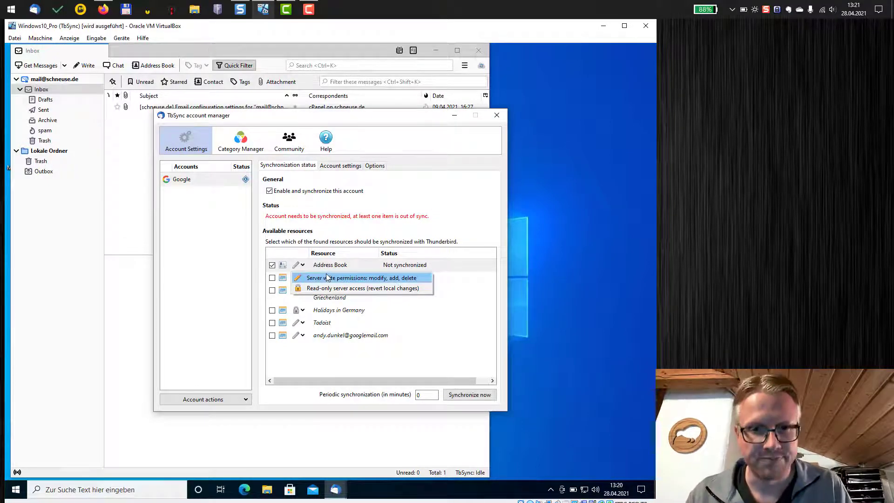
pyautogui.click(292, 279)
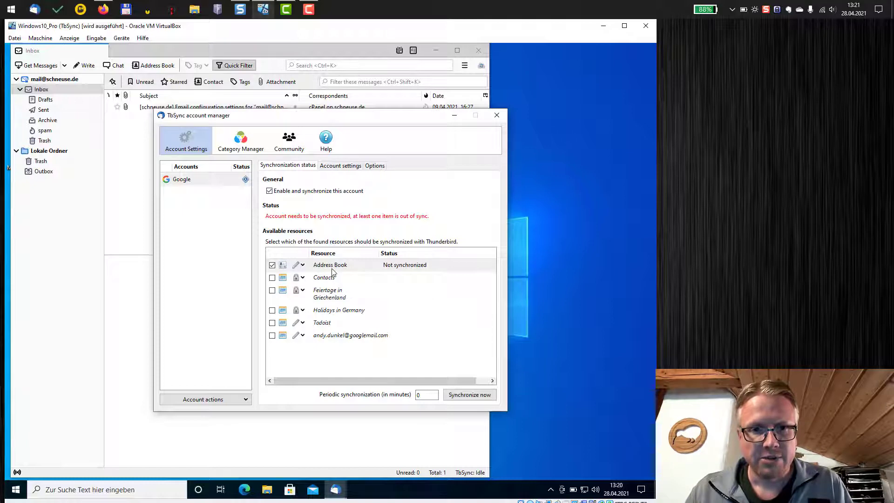
pyautogui.click(273, 336)
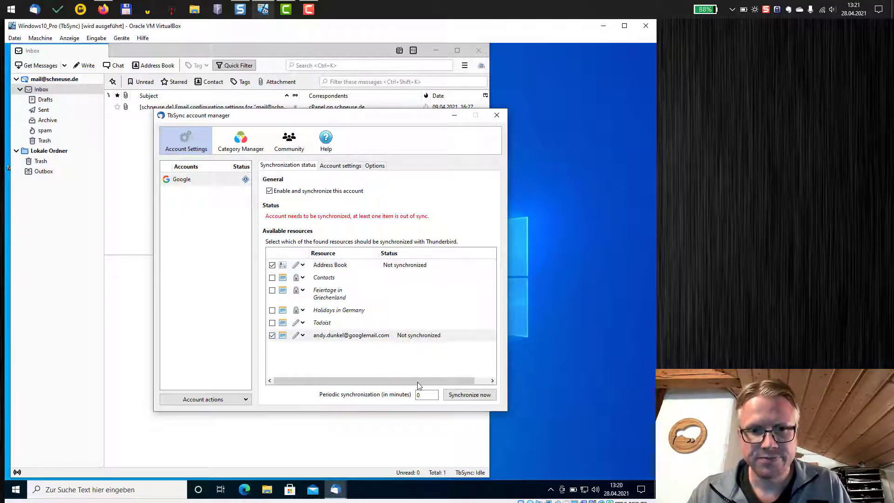
pyautogui.click(471, 395)
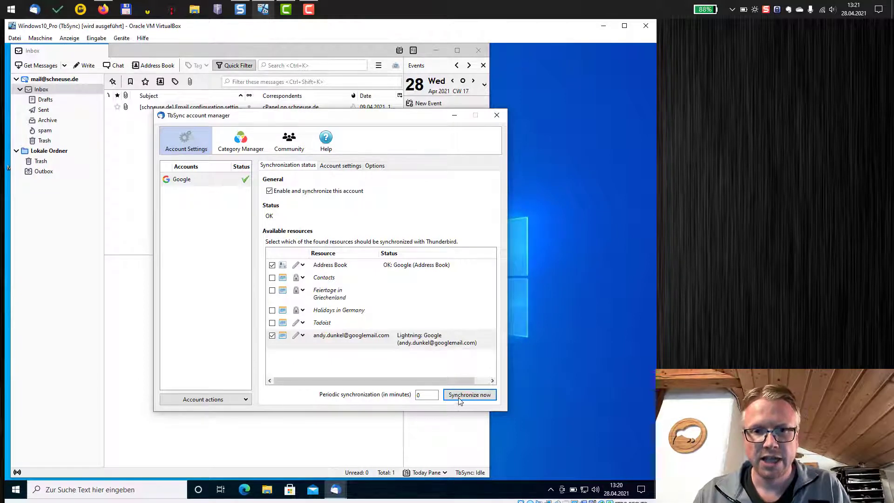
# Change the periodic synchronization interval to 600.
pyautogui.doubleClick(425, 396)
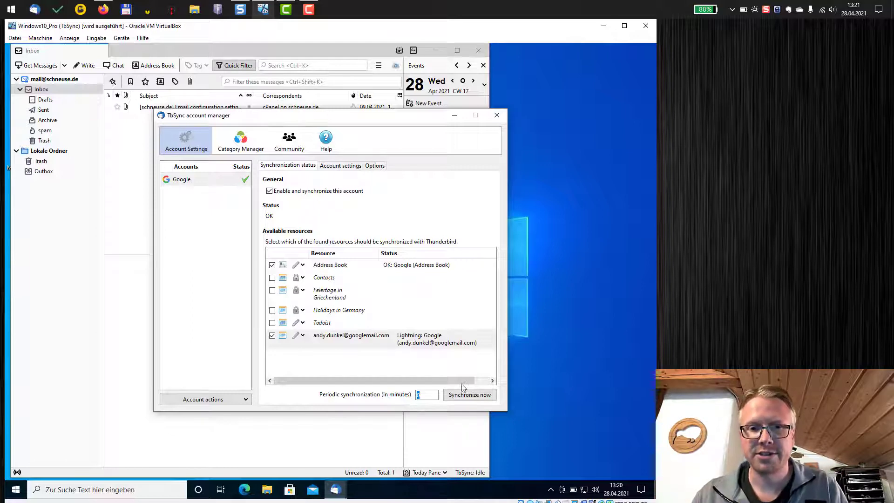
pyautogui.click(431, 394)
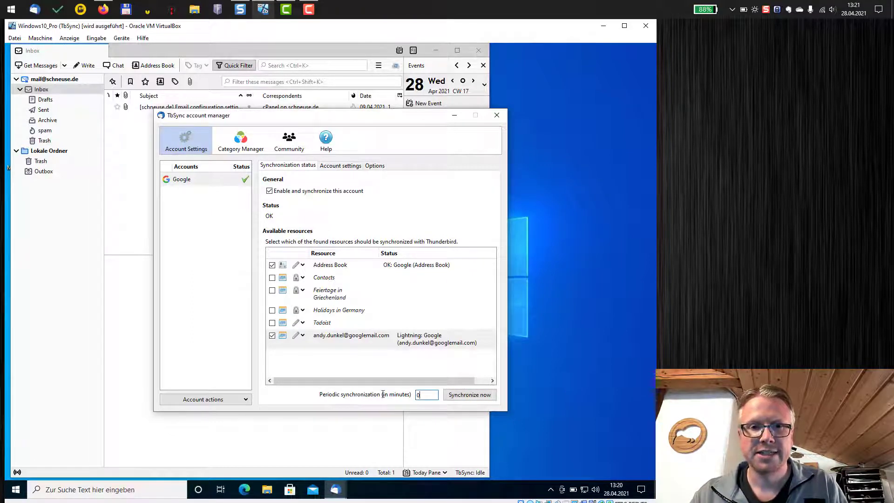
pyautogui.doubleClick(430, 395)
pyautogui.write('60')
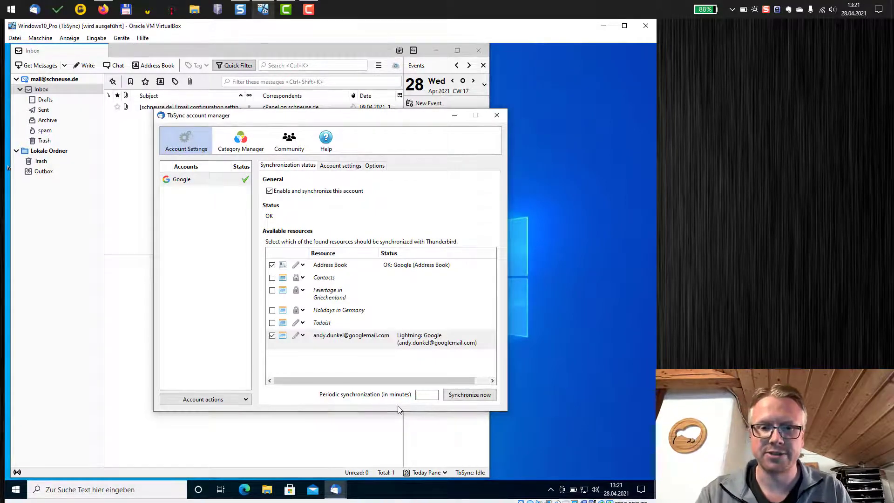
pyautogui.write('0')
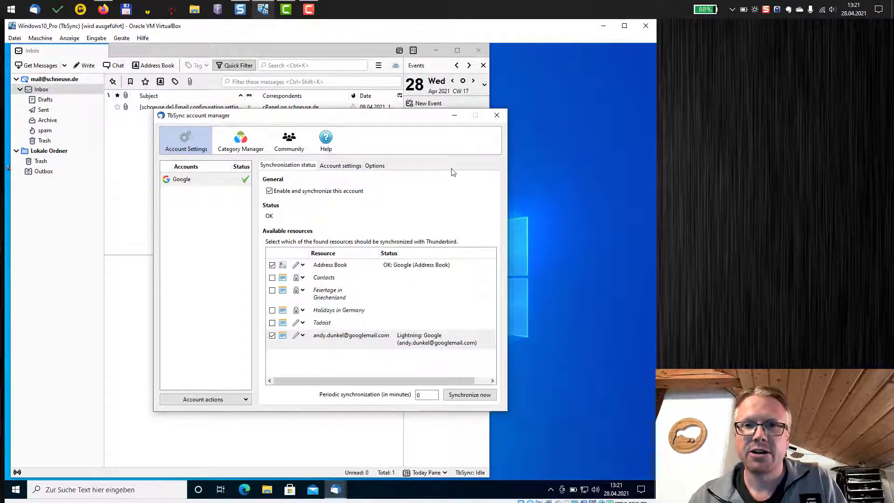
# Close TbSync's account manager, expand Upcoming events, and view the Google address book's 124 contacts.
pyautogui.click(496, 116)
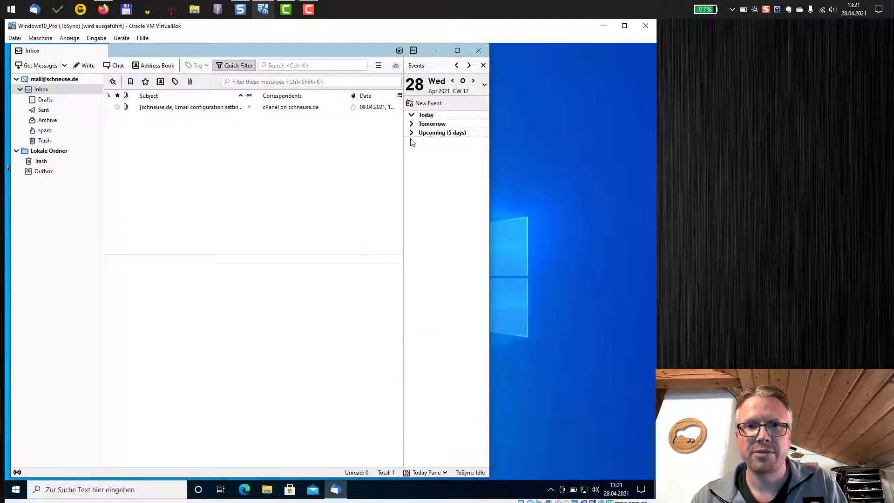
pyautogui.click(412, 133)
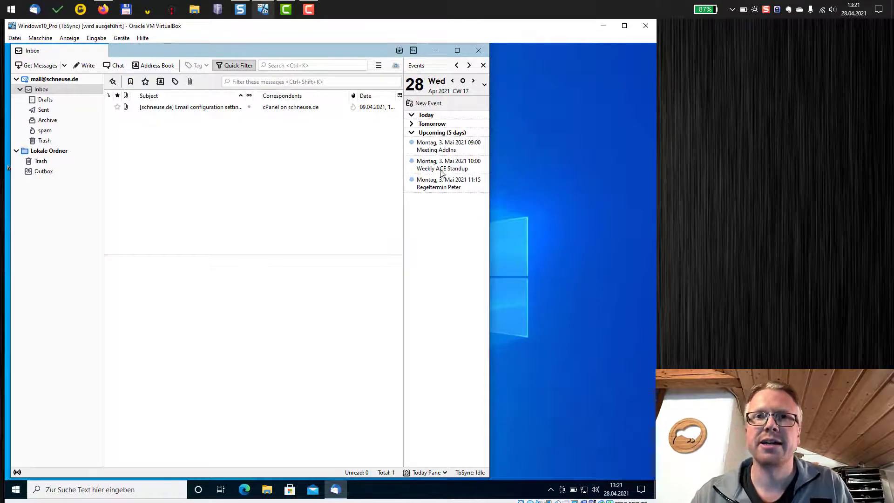
pyautogui.click(153, 65)
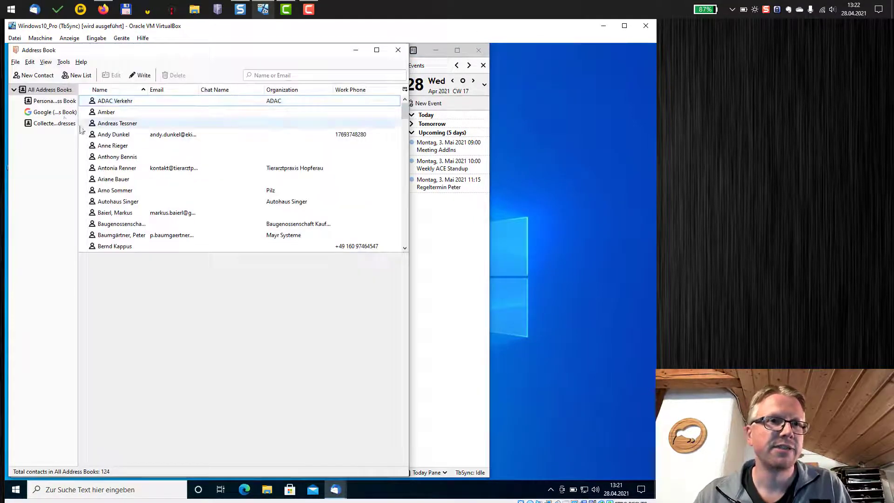
pyautogui.click(55, 113)
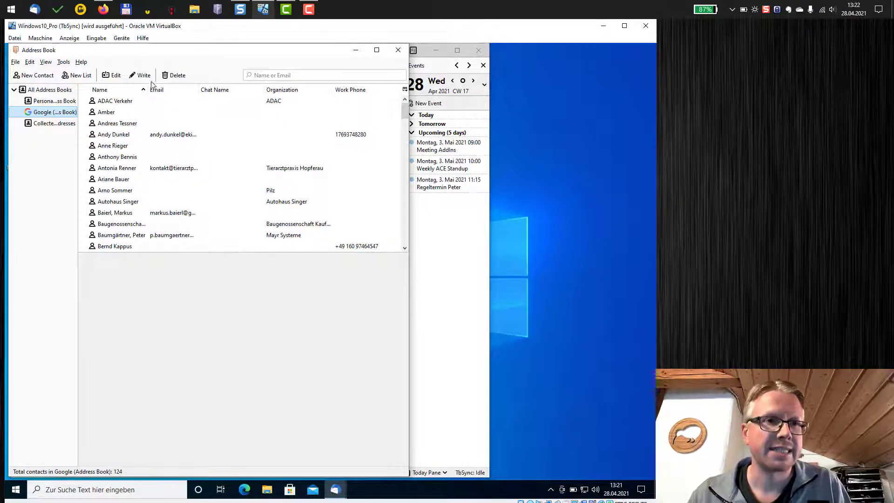
pyautogui.moveTo(165, 55); pyautogui.dragTo(217, 110)
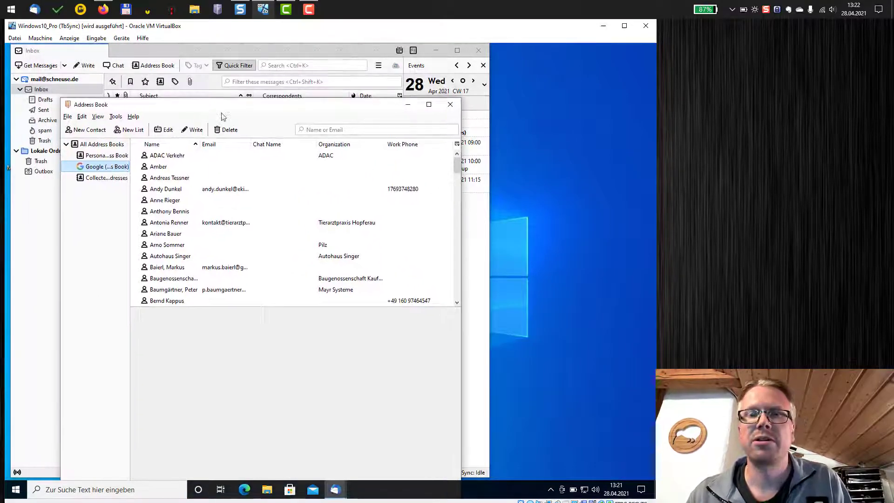
# Return to Firefox and scroll the eKiwi TbSync article back up to its title.
pyautogui.click(103, 9)
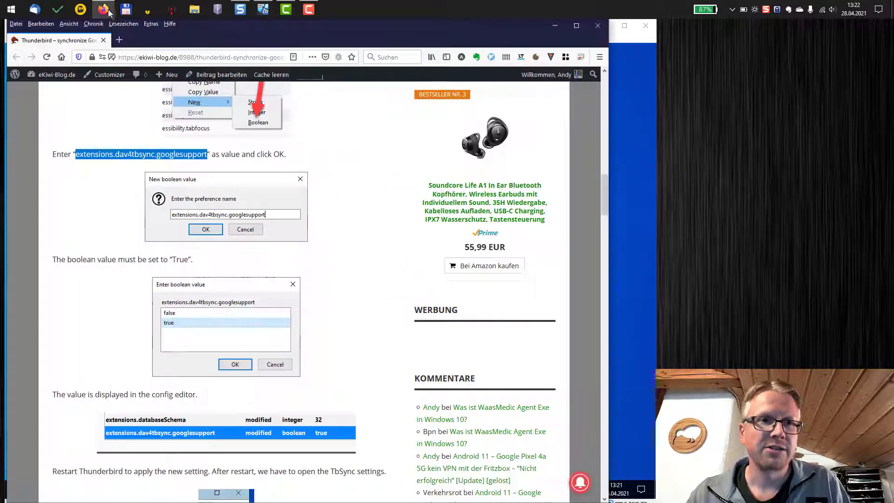
pyautogui.scroll(20, 360, 184)
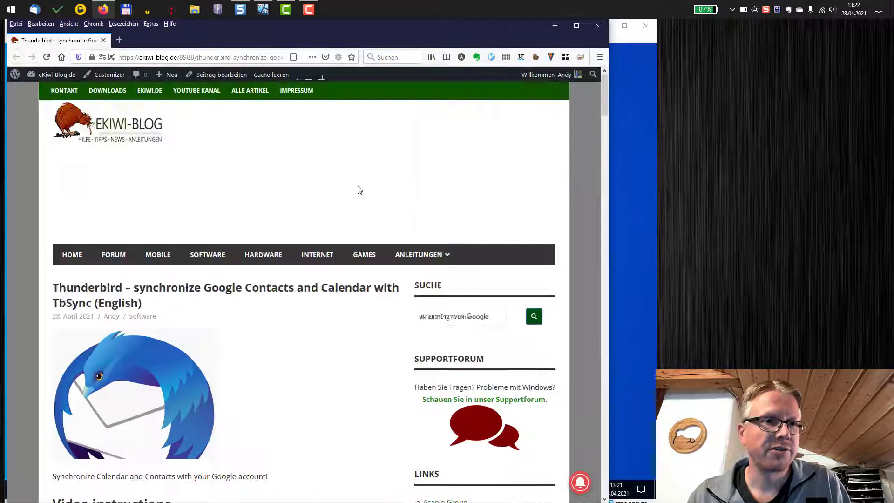
pyautogui.scroll(-3, 354, 188)
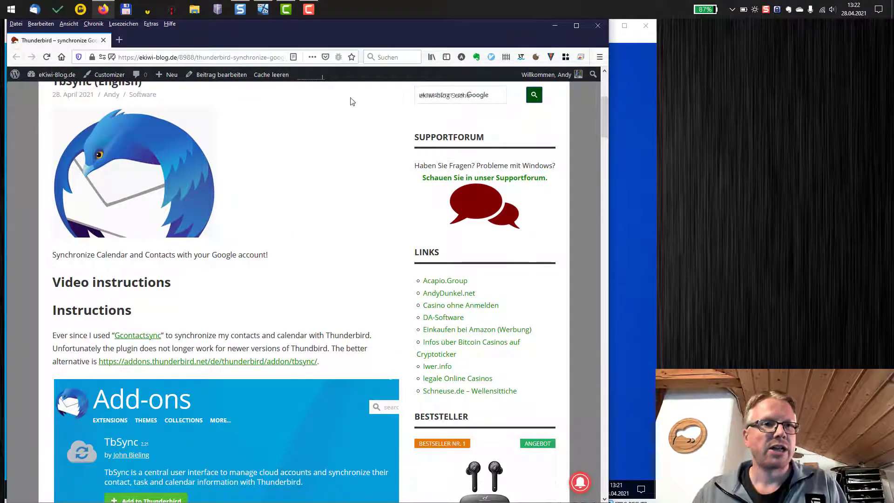
pyautogui.scroll(2, 307, 182)
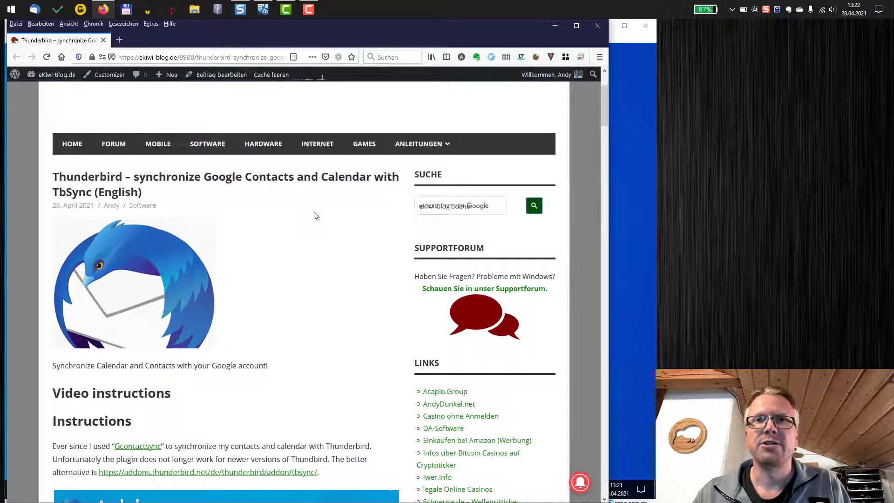